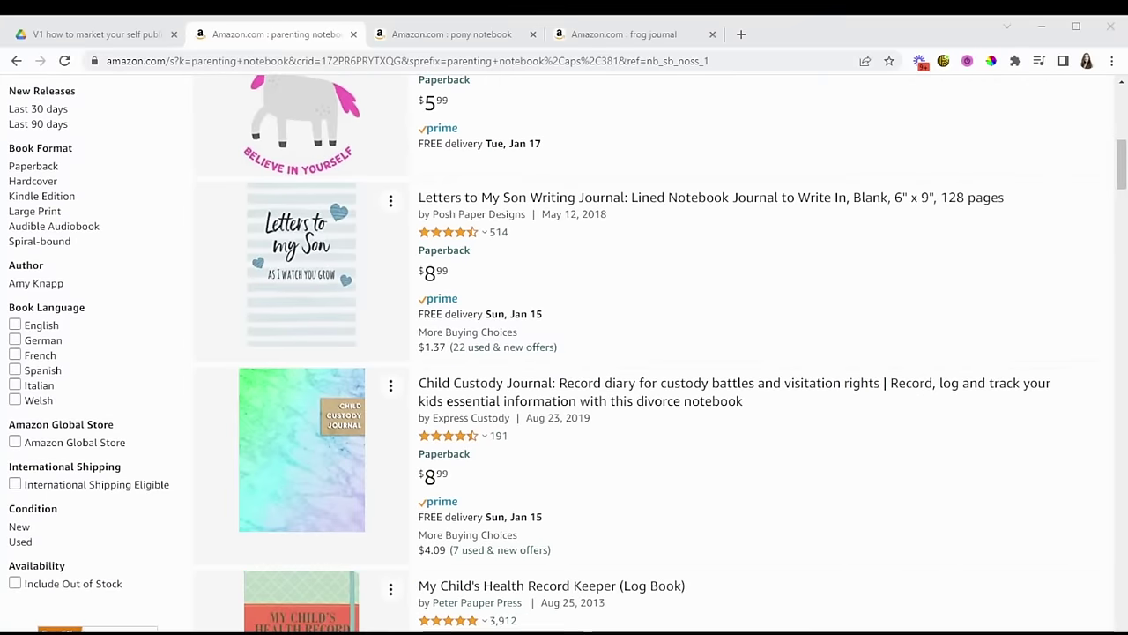
Scroll down through more of the Amazon parenting notebook listings.
{"action": "scroll", "coordinate": [564, 352], "scroll_direction": "down", "scroll_amount": 8}
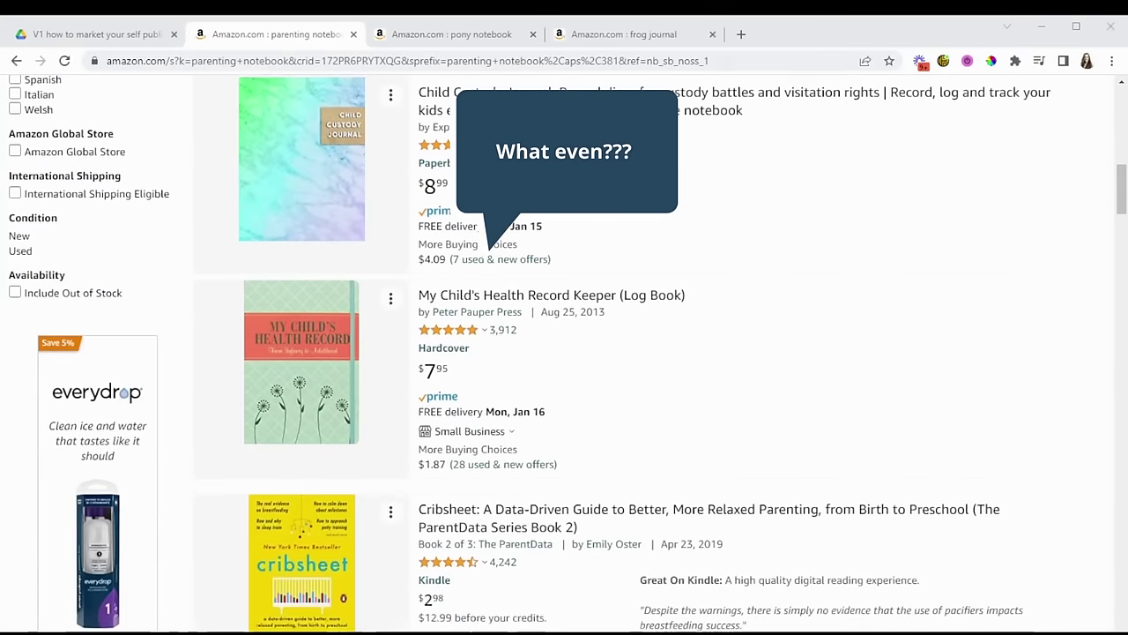
{"action": "scroll", "coordinate": [564, 352], "scroll_direction": "down", "scroll_amount": 10}
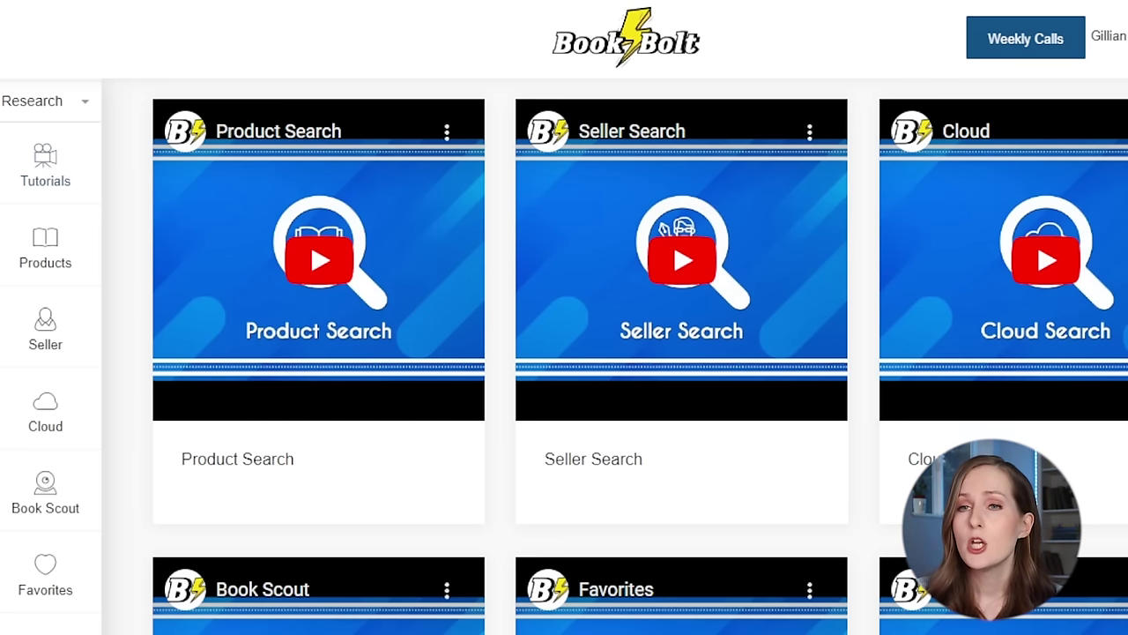
Run a Book Bolt Cloud search for Top 100 Sketch Book bestsellers and scroll the results.
{"action": "left_click", "coordinate": [48, 427]}
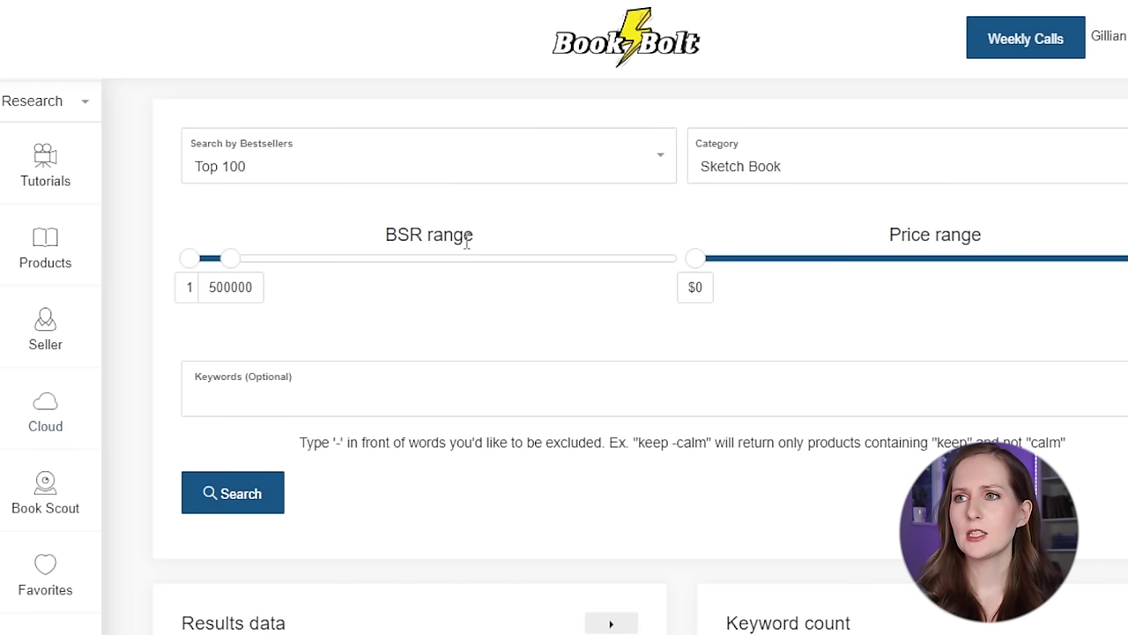
{"action": "left_click", "coordinate": [280, 504]}
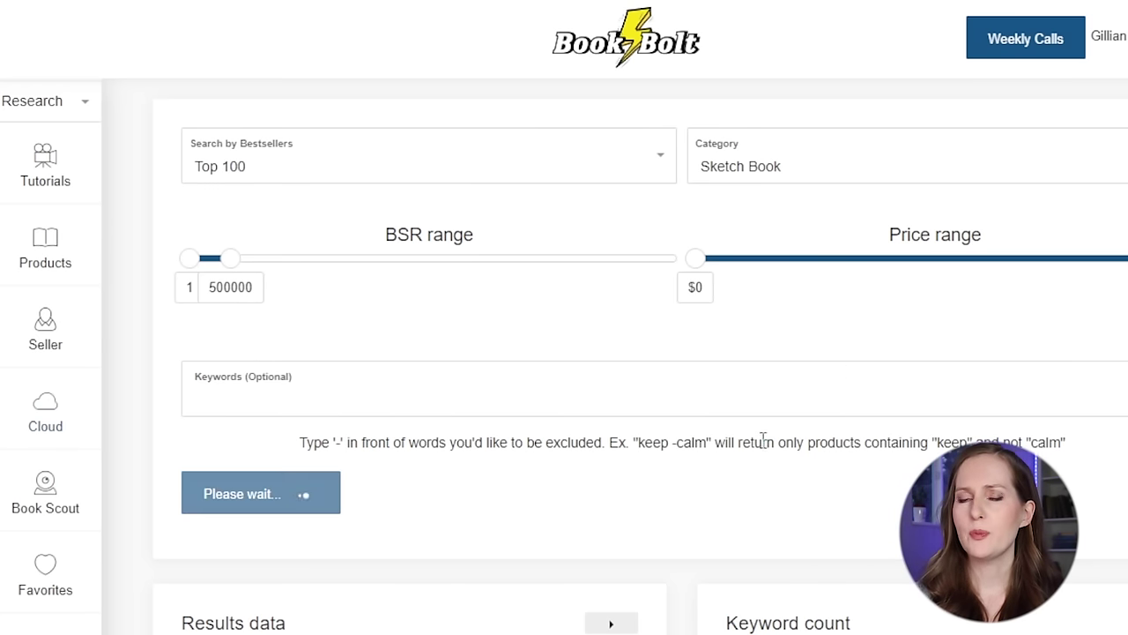
{"action": "scroll", "coordinate": [1007, 439], "scroll_direction": "down", "scroll_amount": 3}
{"action": "scroll", "coordinate": [1007, 439], "scroll_direction": "down", "scroll_amount": 5}
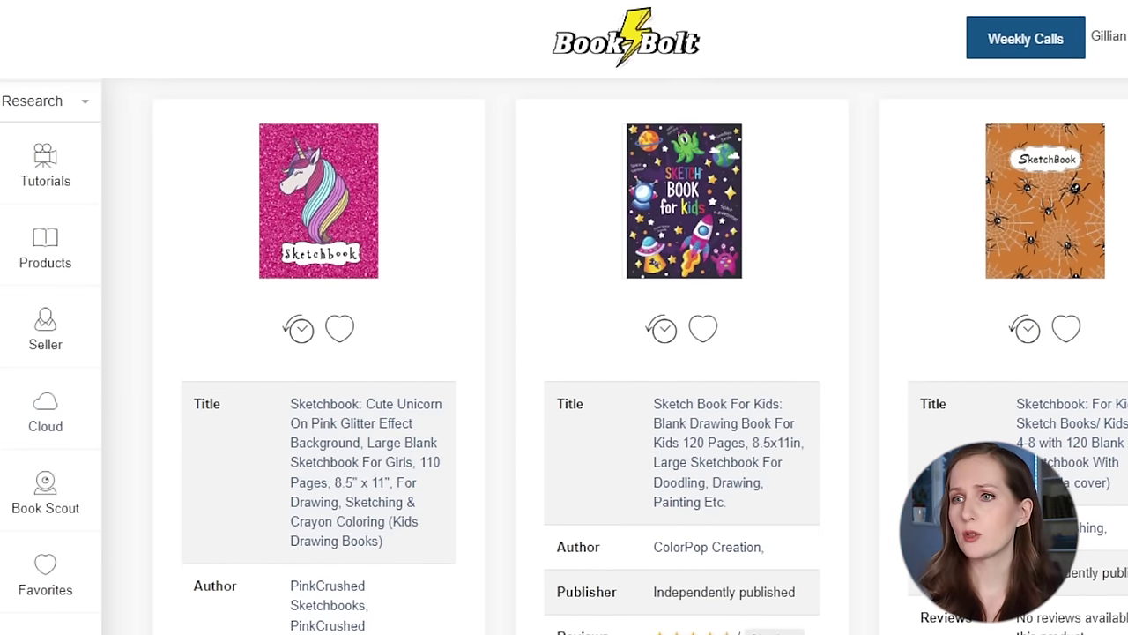
Scroll down and back up through the Book Bolt sketch book results.
{"action": "scroll", "coordinate": [564, 353], "scroll_direction": "down", "scroll_amount": 3}
{"action": "scroll", "coordinate": [181, 405], "scroll_direction": "up", "scroll_amount": 6}
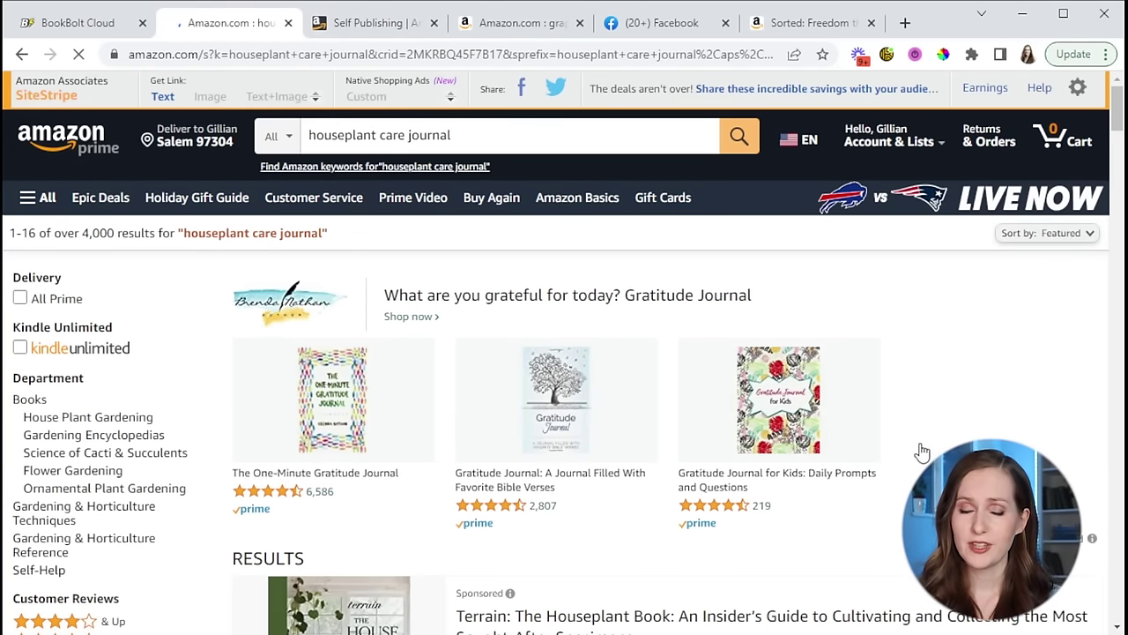
Scroll through the houseplant care journal listings, comparing prices and ratings.
{"action": "scroll", "coordinate": [921, 441], "scroll_direction": "down", "scroll_amount": 3}
{"action": "scroll", "coordinate": [921, 432], "scroll_direction": "down", "scroll_amount": 3}
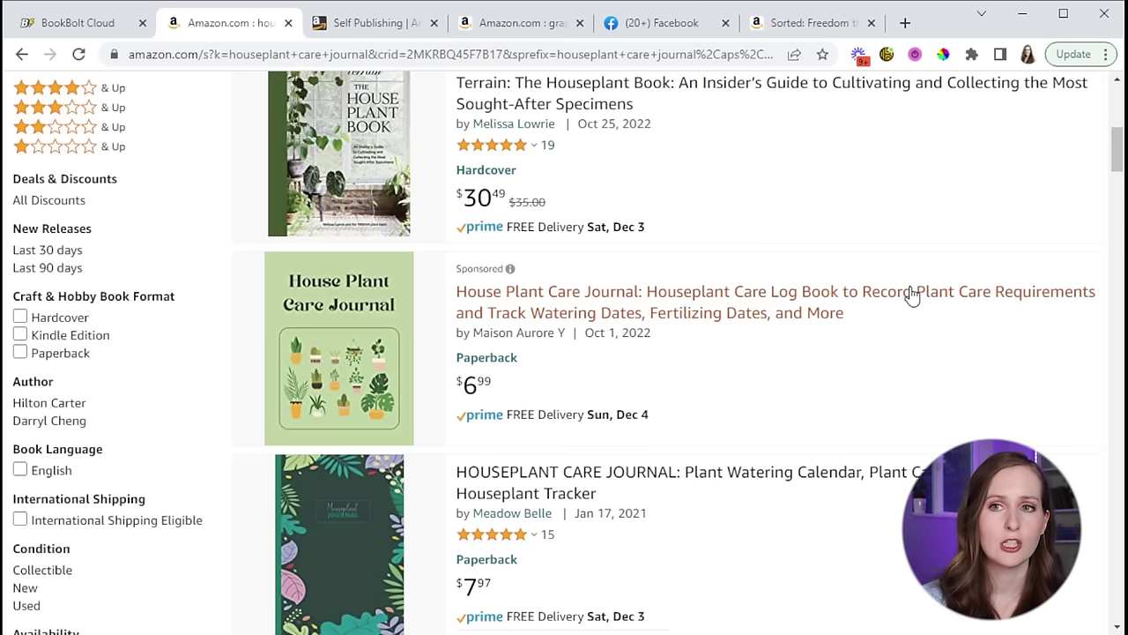
{"action": "scroll", "coordinate": [912, 297], "scroll_direction": "down", "scroll_amount": 4}
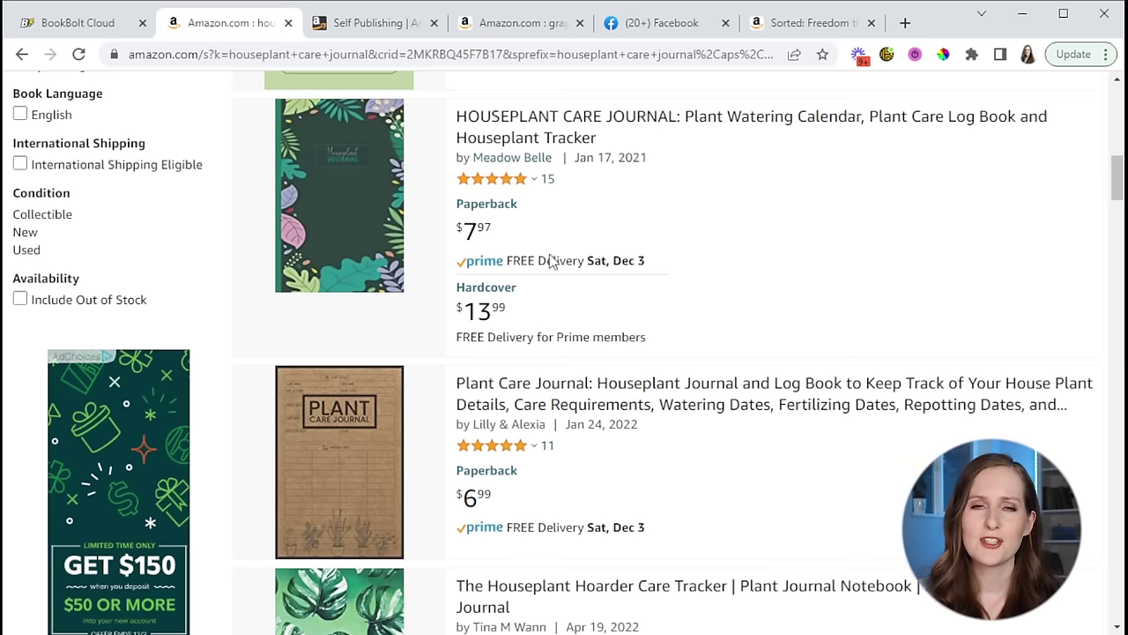
{"action": "scroll", "coordinate": [547, 513], "scroll_direction": "down", "scroll_amount": 3}
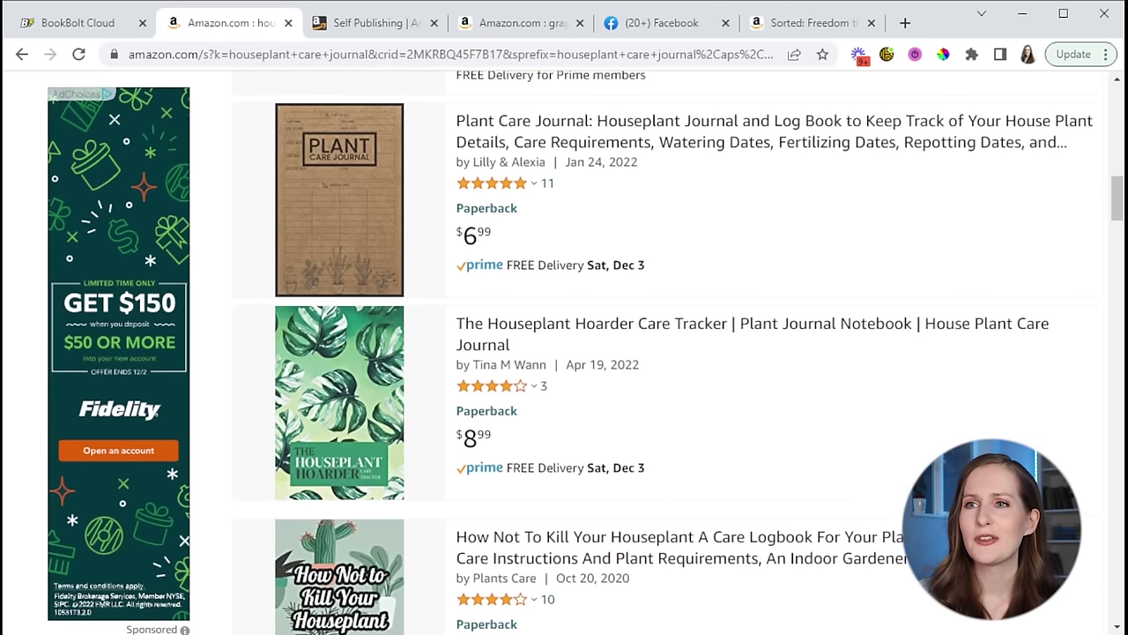
{"action": "scroll", "coordinate": [731, 429], "scroll_direction": "down", "scroll_amount": 3}
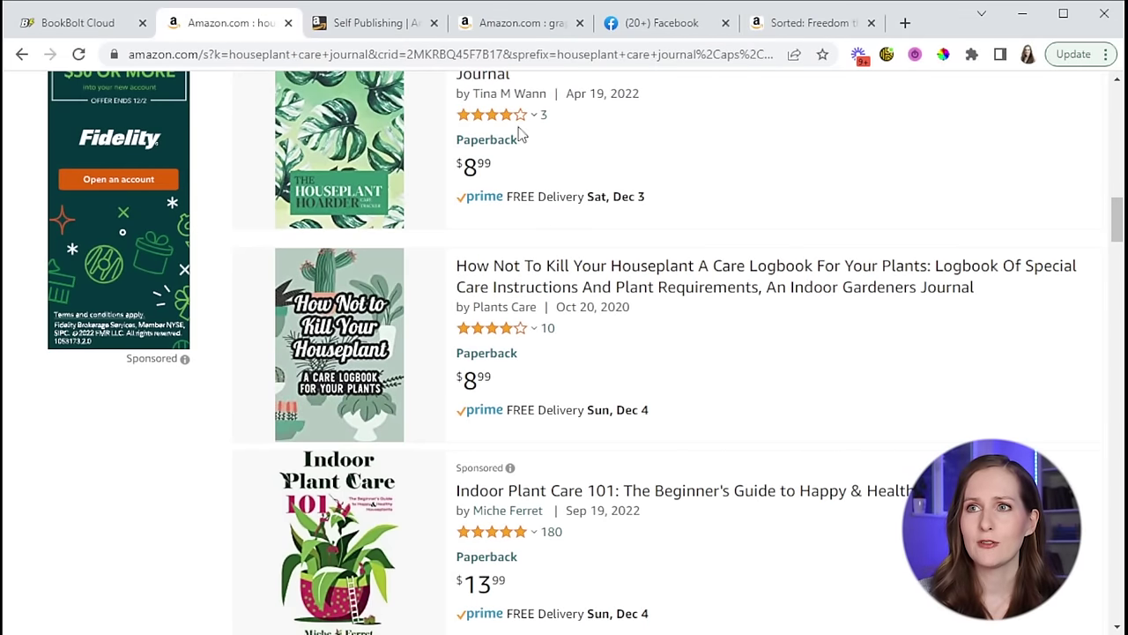
Check the houseplant logbook's star rating breakdown and keep browsing the results.
{"action": "mouse_move", "coordinate": [515, 124]}
{"action": "left_click", "coordinate": [481, 335]}
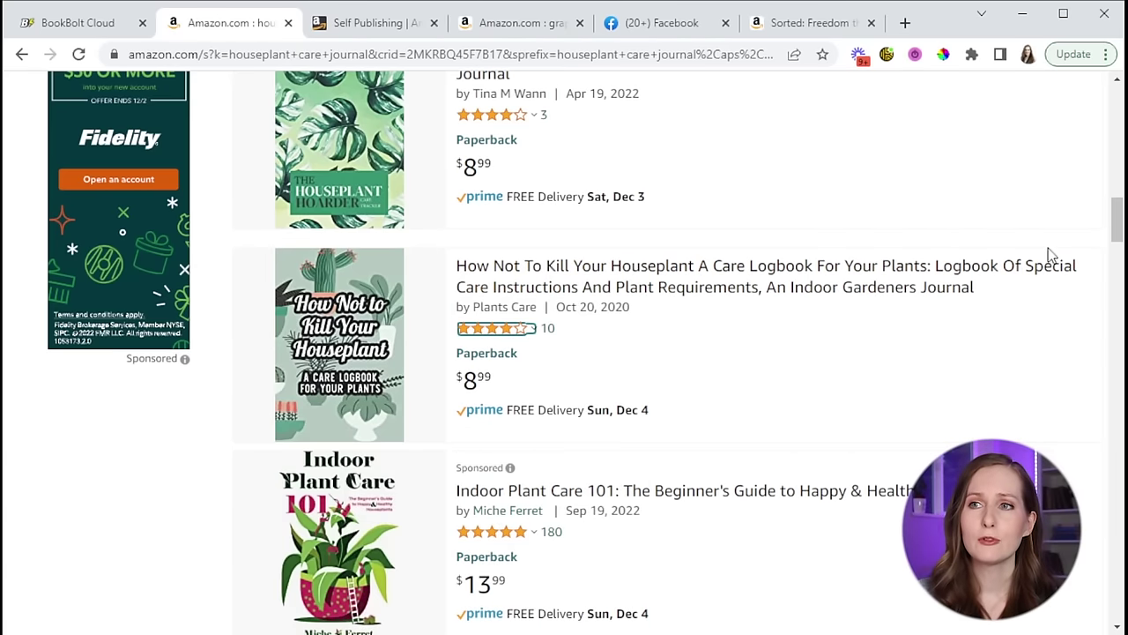
{"action": "scroll", "coordinate": [1066, 256], "scroll_direction": "down", "scroll_amount": 3}
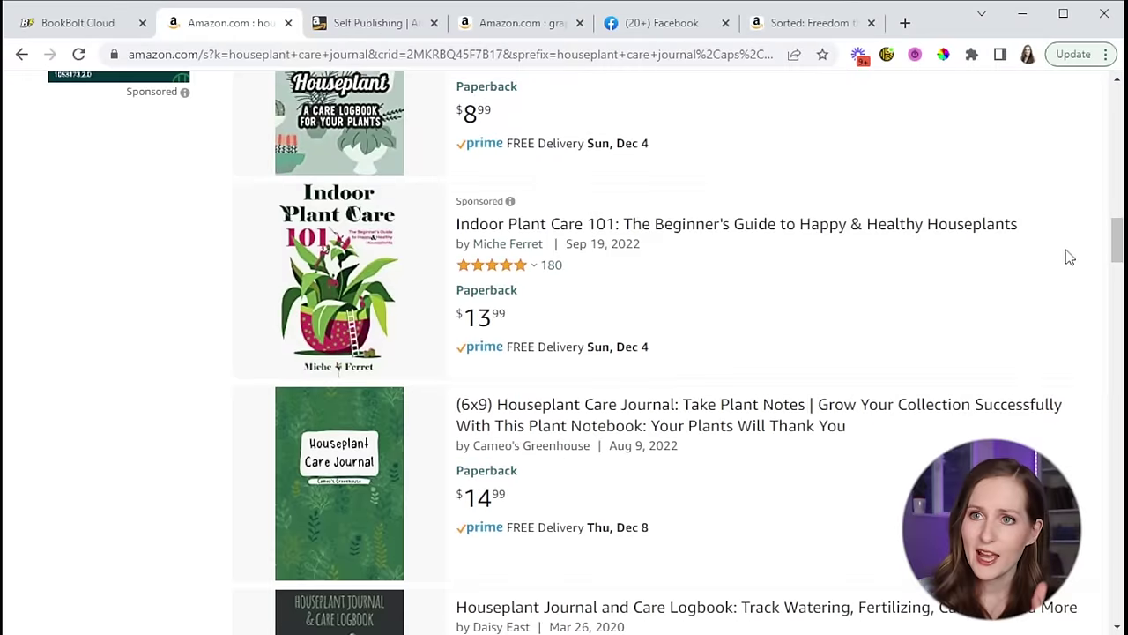
{"action": "scroll", "coordinate": [1065, 257], "scroll_direction": "down", "scroll_amount": 5}
{"action": "scroll", "coordinate": [1064, 260], "scroll_direction": "down", "scroll_amount": 1}
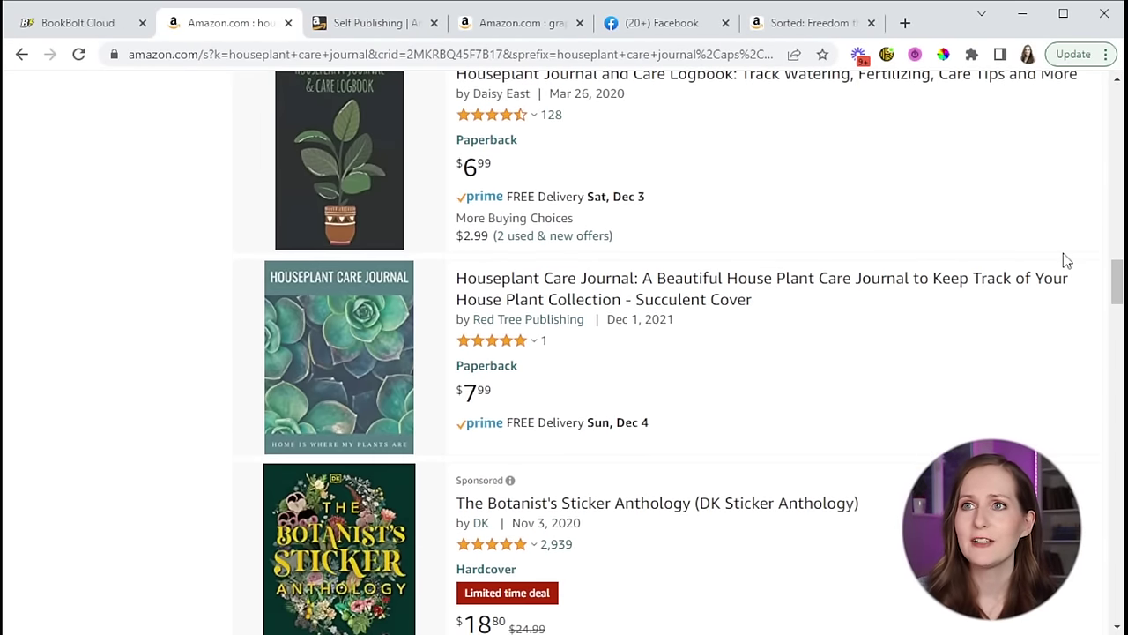
{"action": "scroll", "coordinate": [1063, 260], "scroll_direction": "up", "scroll_amount": 2}
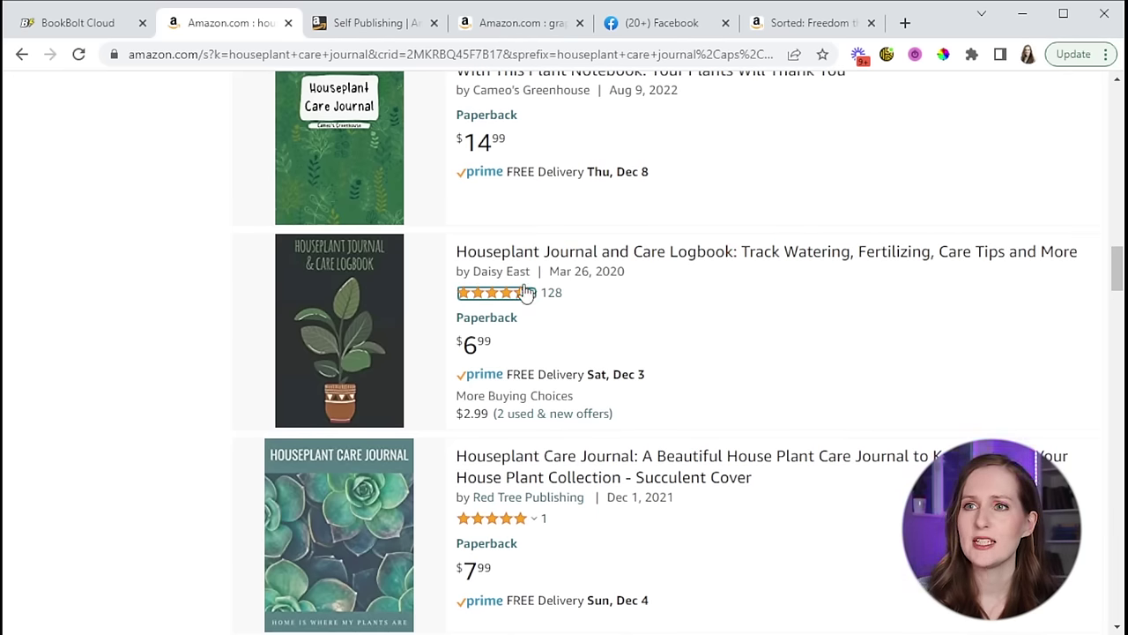
{"action": "scroll", "coordinate": [907, 342], "scroll_direction": "down", "scroll_amount": 4}
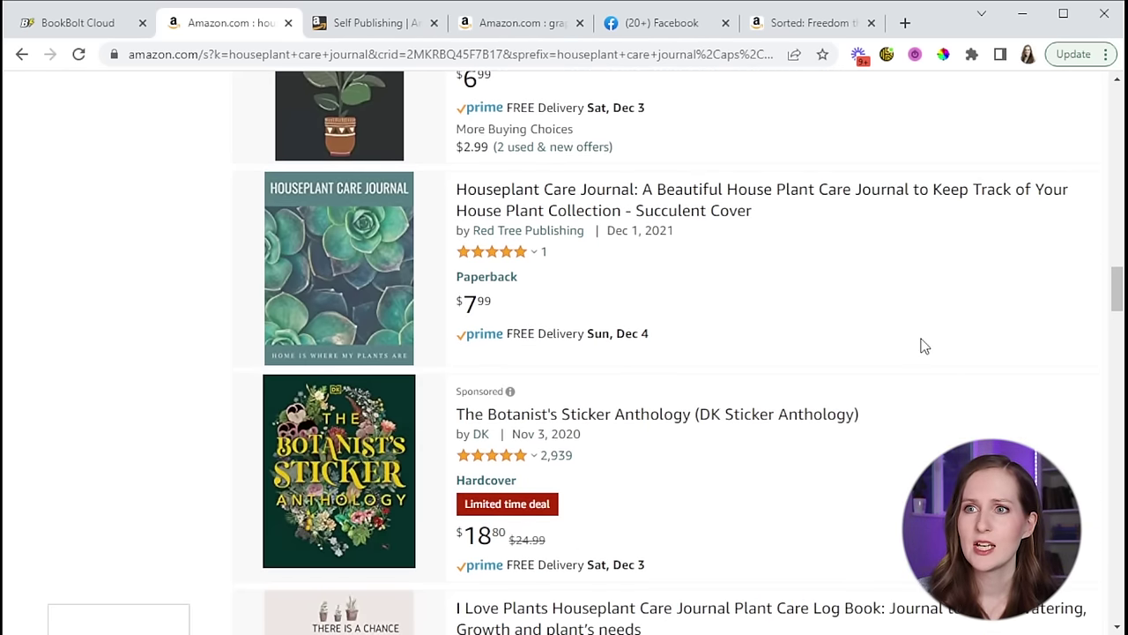
{"action": "scroll", "coordinate": [934, 347], "scroll_direction": "down", "scroll_amount": 3}
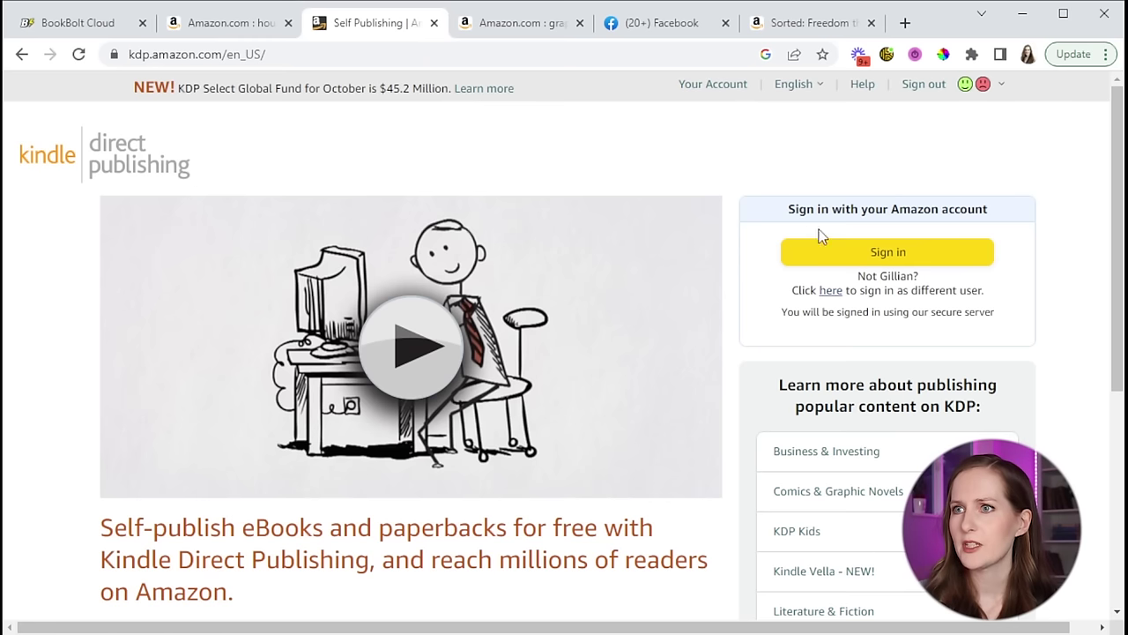
Sign in to KDP and continue setup of the 'Recipe Journal - Write Your Own Recipes' paperback.
{"action": "left_click", "coordinate": [851, 255]}
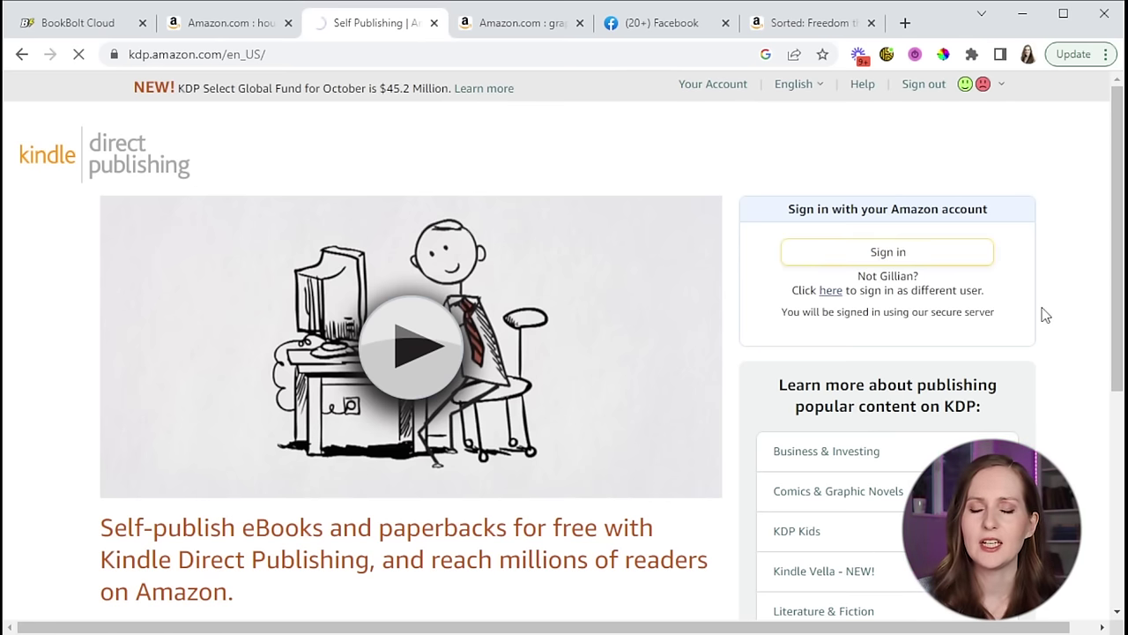
{"action": "scroll", "coordinate": [824, 345], "scroll_direction": "down", "scroll_amount": 5}
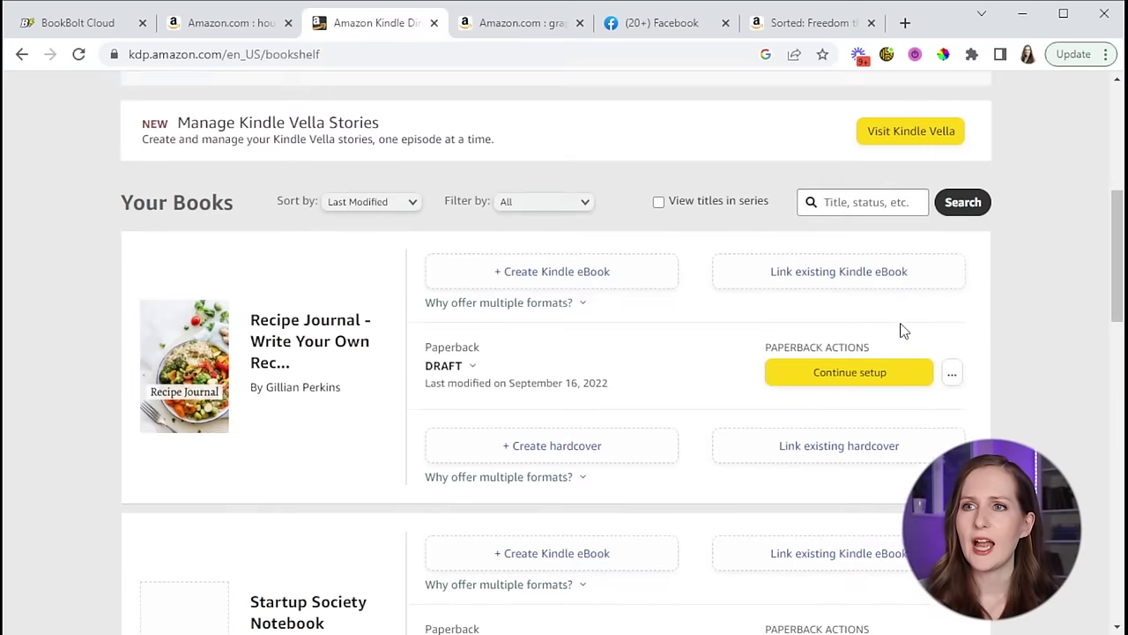
{"action": "scroll", "coordinate": [902, 331], "scroll_direction": "down", "scroll_amount": 1}
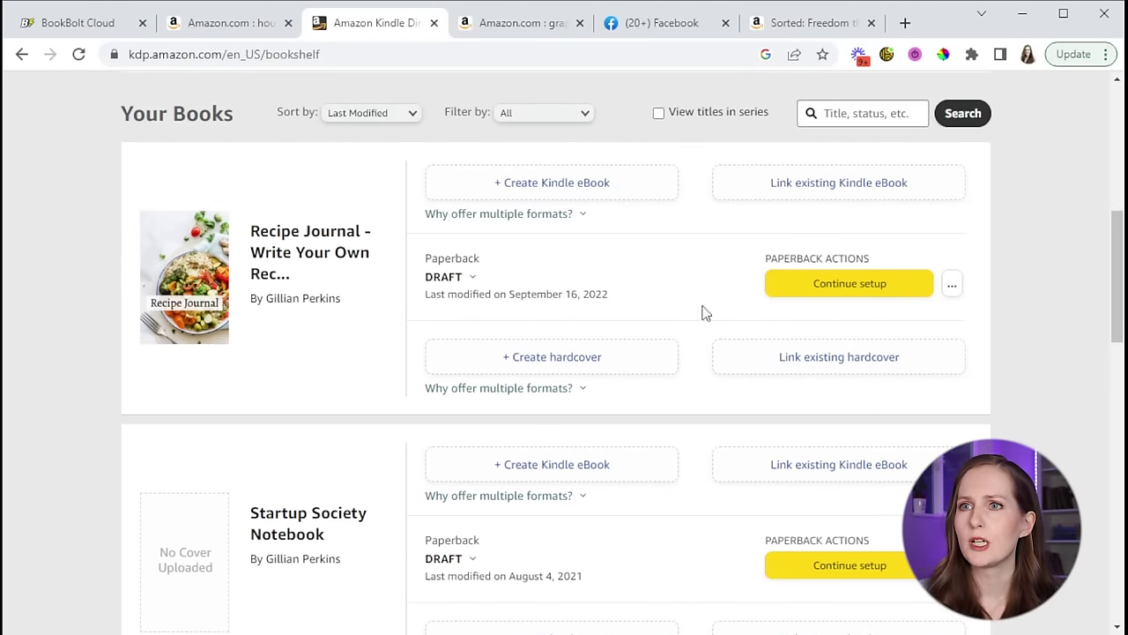
{"action": "left_click", "coordinate": [881, 285]}
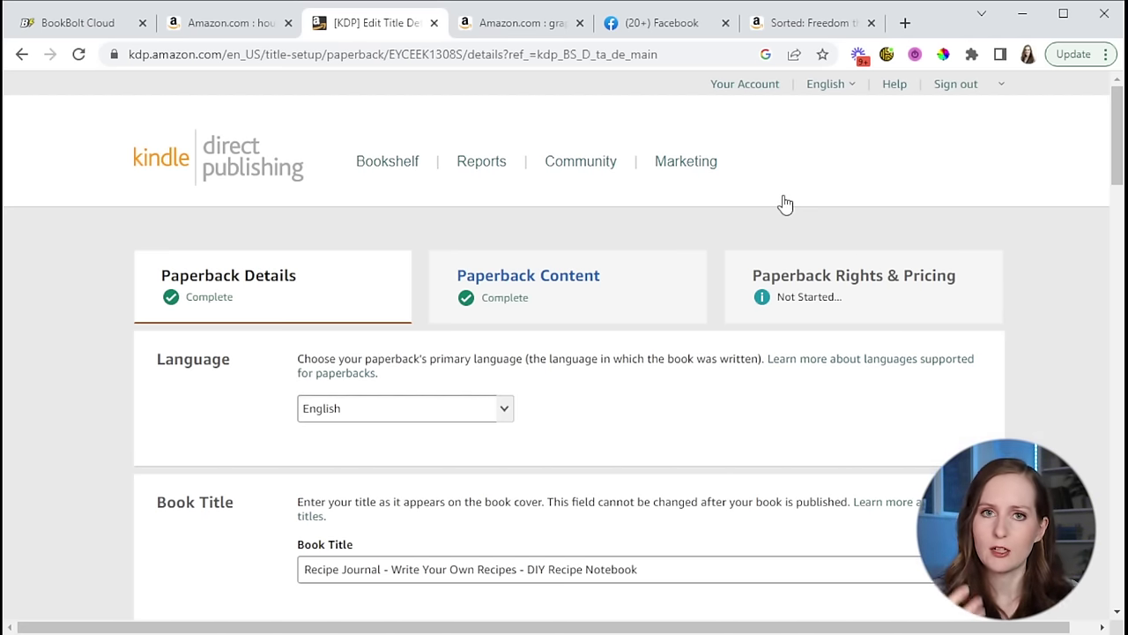
Open the paperback content section and save it to move on to pricing.
{"action": "left_click", "coordinate": [608, 304]}
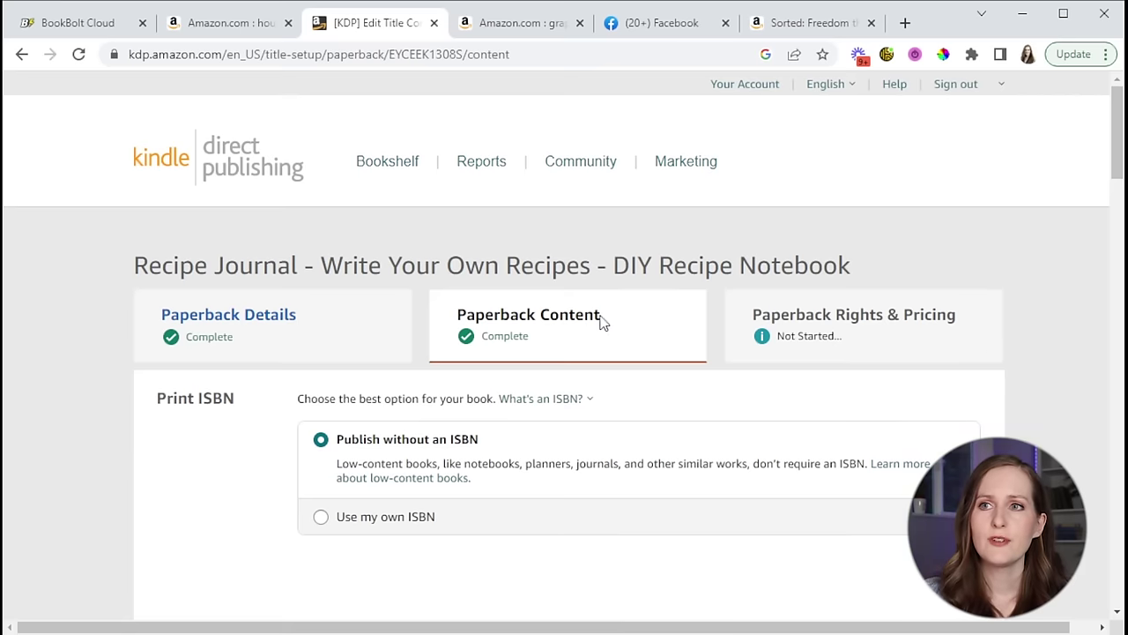
{"action": "scroll", "coordinate": [640, 327], "scroll_direction": "down", "scroll_amount": 12}
{"action": "scroll", "coordinate": [693, 327], "scroll_direction": "down", "scroll_amount": 9}
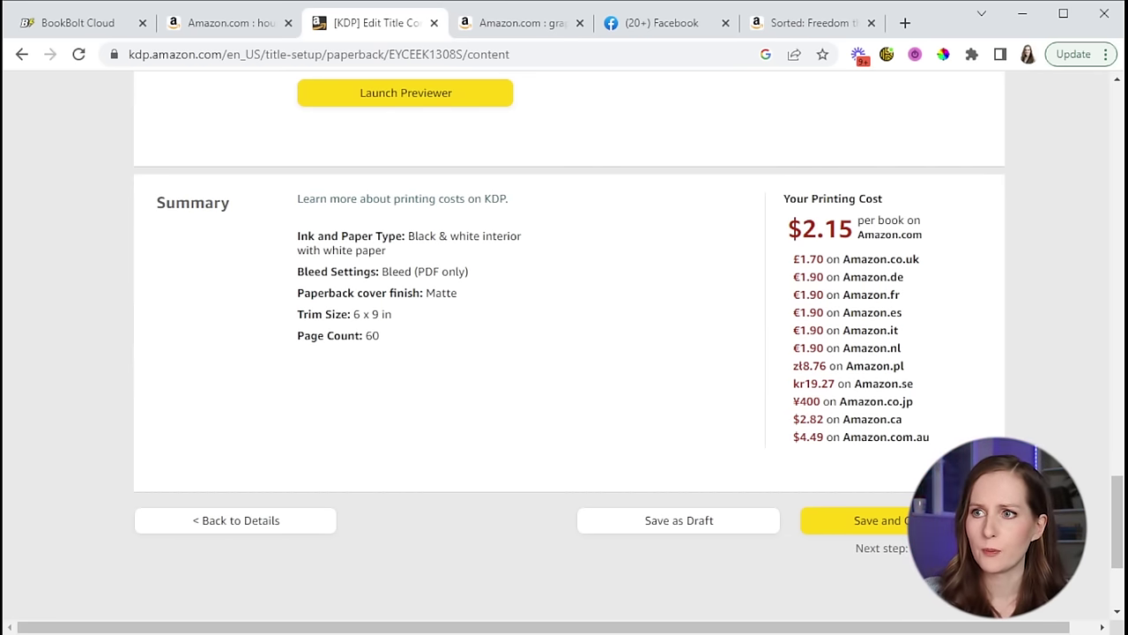
{"action": "left_click", "coordinate": [917, 520]}
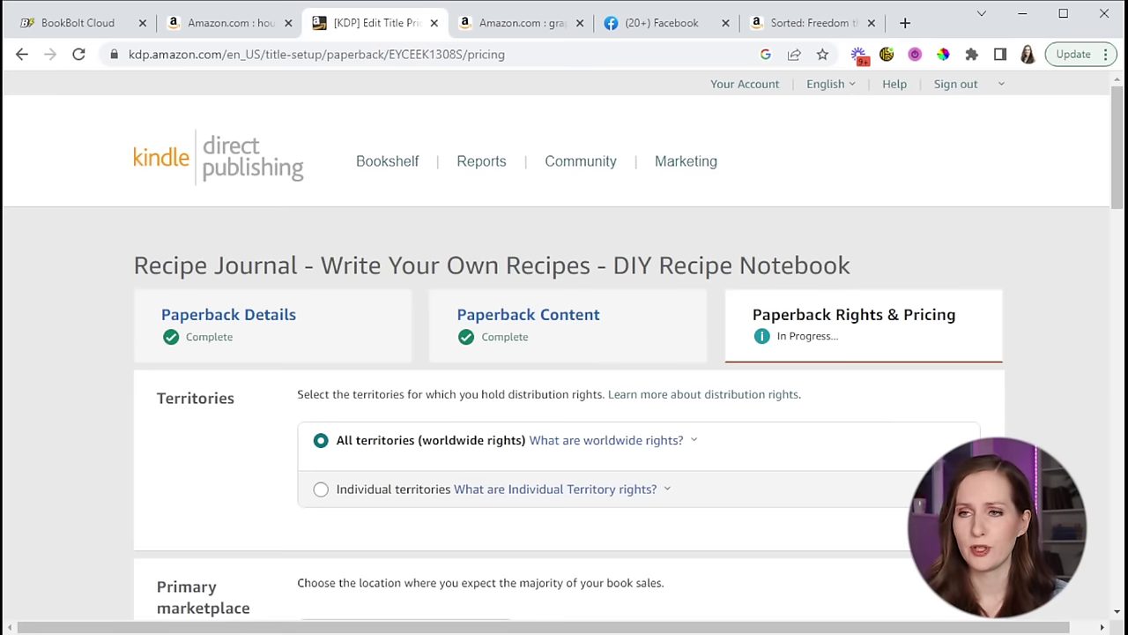
Review the royalty table, check why Amazon.com's minimum list price is $3.58, and begin entering the price.
{"action": "scroll", "coordinate": [899, 355], "scroll_direction": "down", "scroll_amount": 1}
{"action": "scroll", "coordinate": [899, 356], "scroll_direction": "up", "scroll_amount": 1}
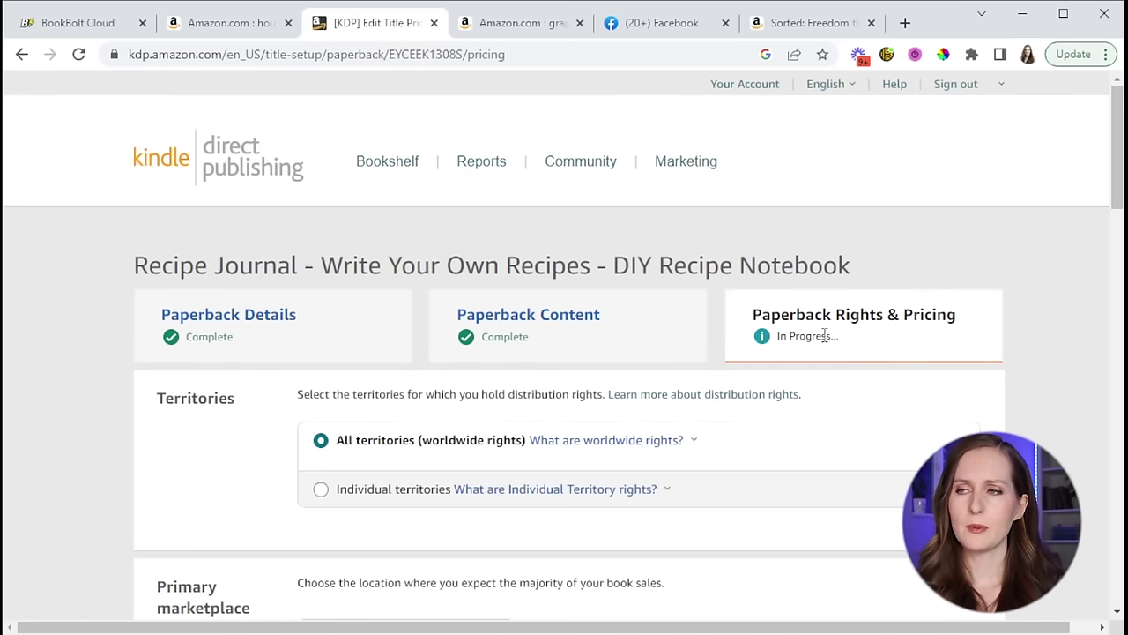
{"action": "scroll", "coordinate": [959, 343], "scroll_direction": "down", "scroll_amount": 4}
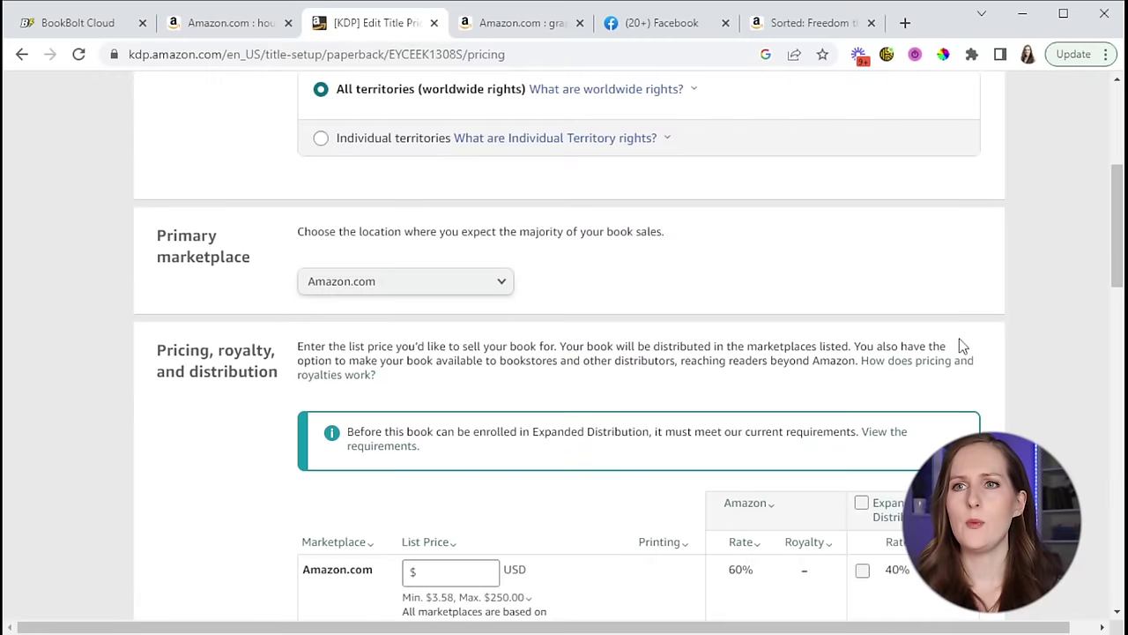
{"action": "scroll", "coordinate": [467, 344], "scroll_direction": "down", "scroll_amount": 2}
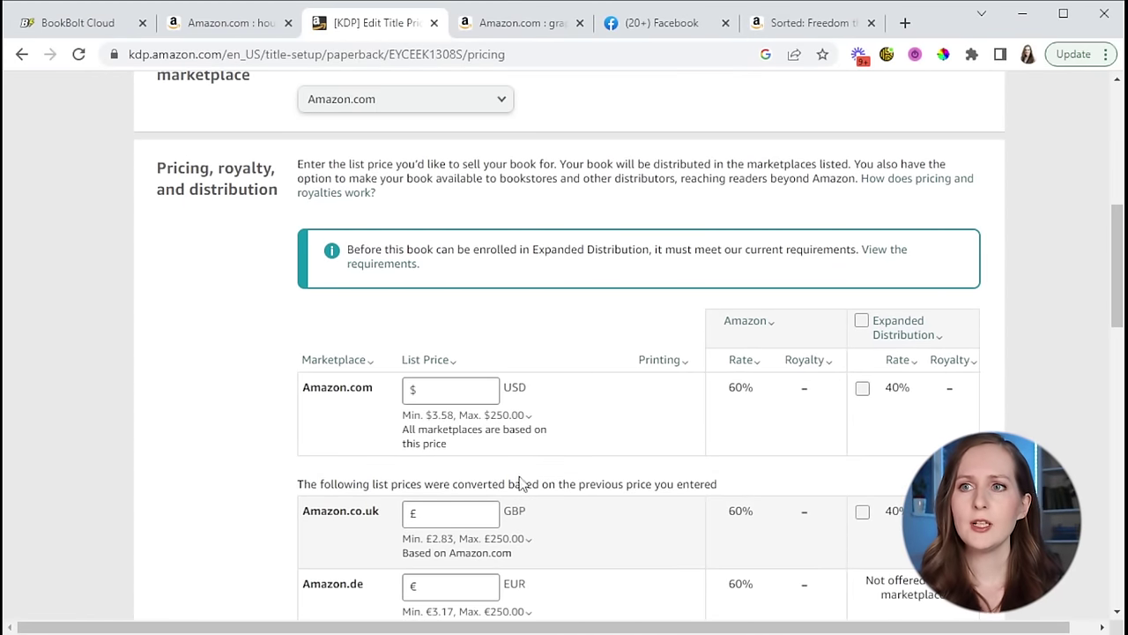
{"action": "left_click", "coordinate": [422, 421]}
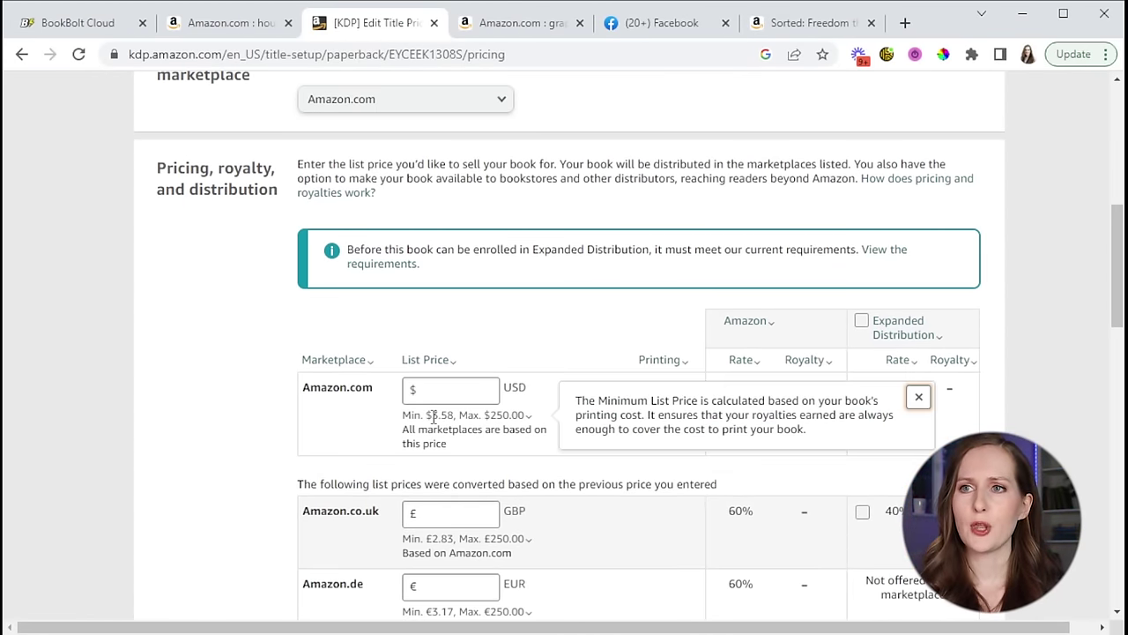
{"action": "left_click", "coordinate": [508, 437]}
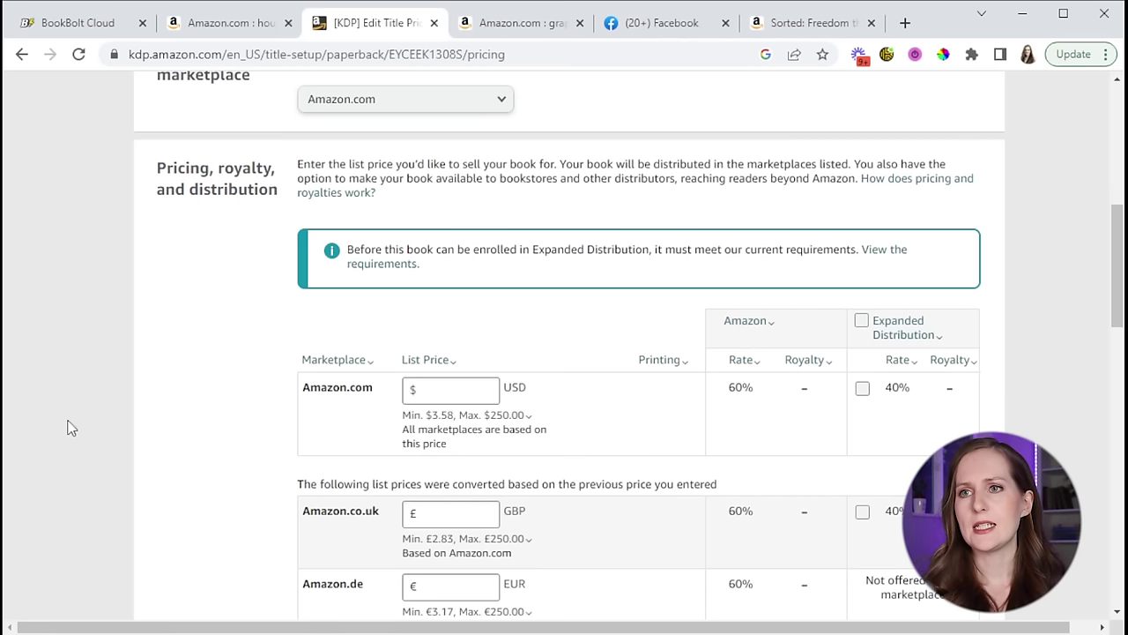
{"action": "left_click", "coordinate": [427, 359]}
{"action": "left_click", "coordinate": [433, 391]}
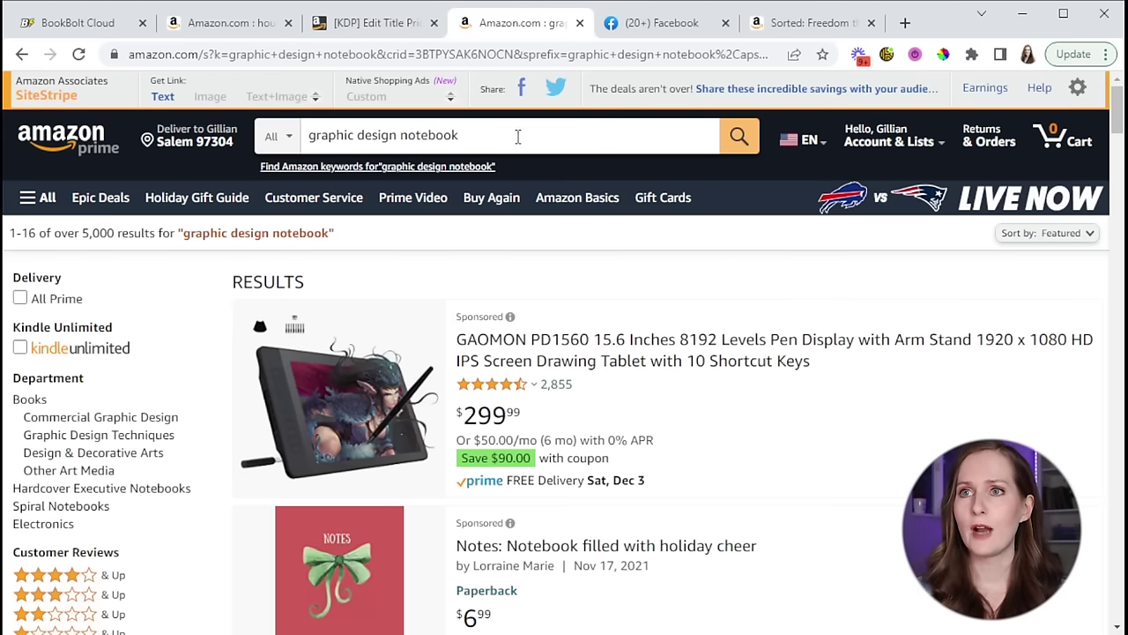
Scroll the graphic design notebook results, reaching the $159.99 XP-PEN monitor and $10.95 Logo Design Notebook.
{"action": "scroll", "coordinate": [1023, 350], "scroll_direction": "down", "scroll_amount": 2}
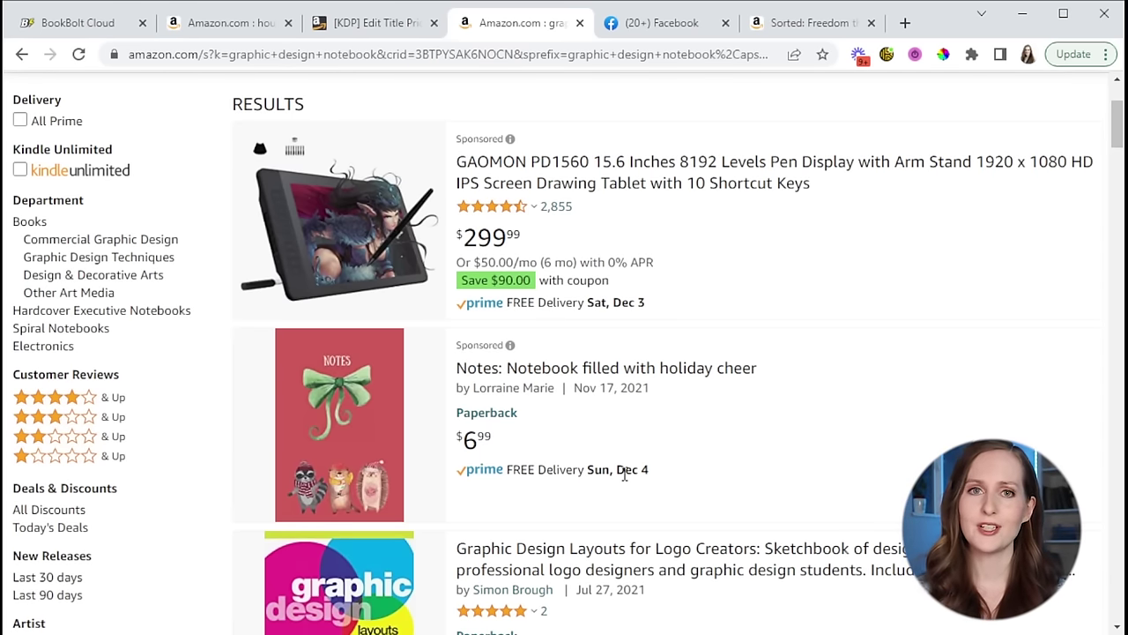
{"action": "scroll", "coordinate": [626, 467], "scroll_direction": "down", "scroll_amount": 2}
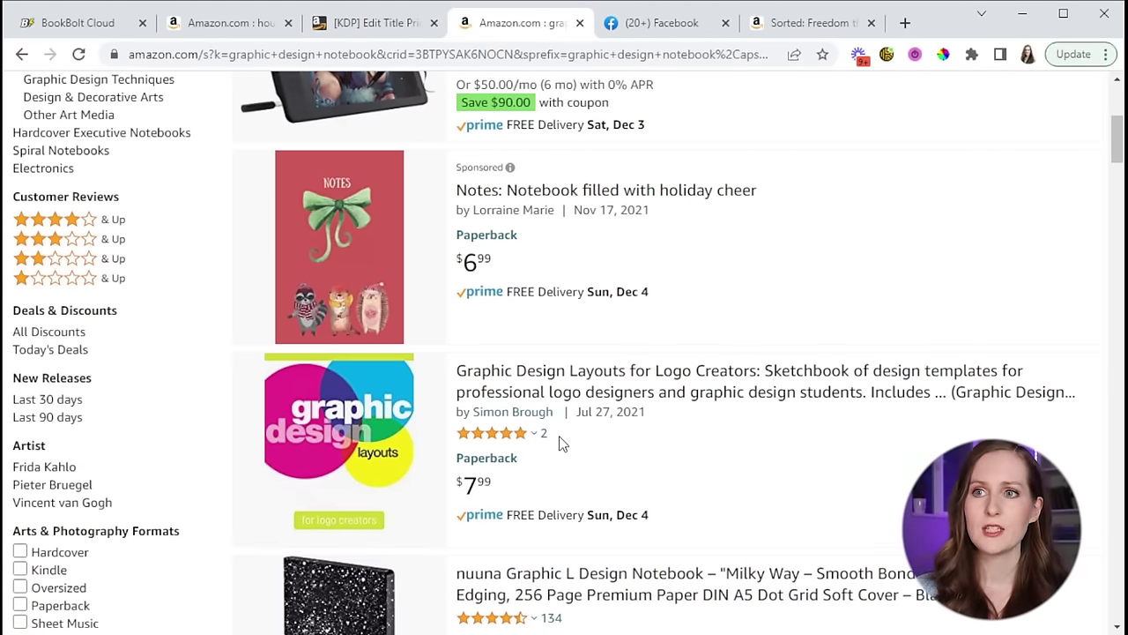
{"action": "scroll", "coordinate": [564, 443], "scroll_direction": "down", "scroll_amount": 2}
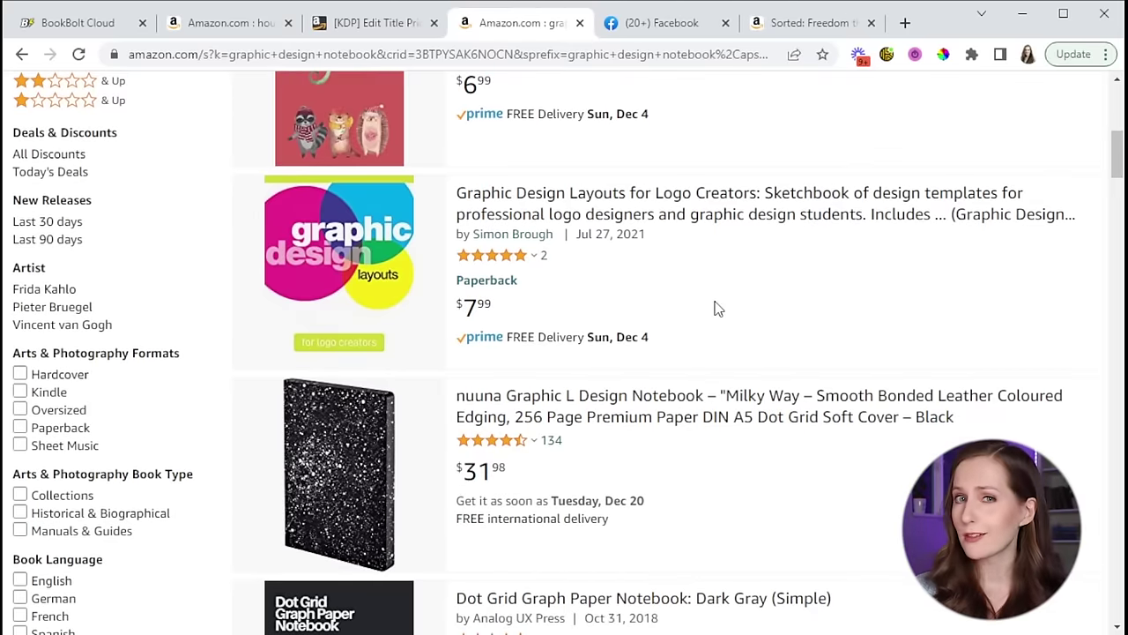
{"action": "scroll", "coordinate": [712, 335], "scroll_direction": "down", "scroll_amount": 3}
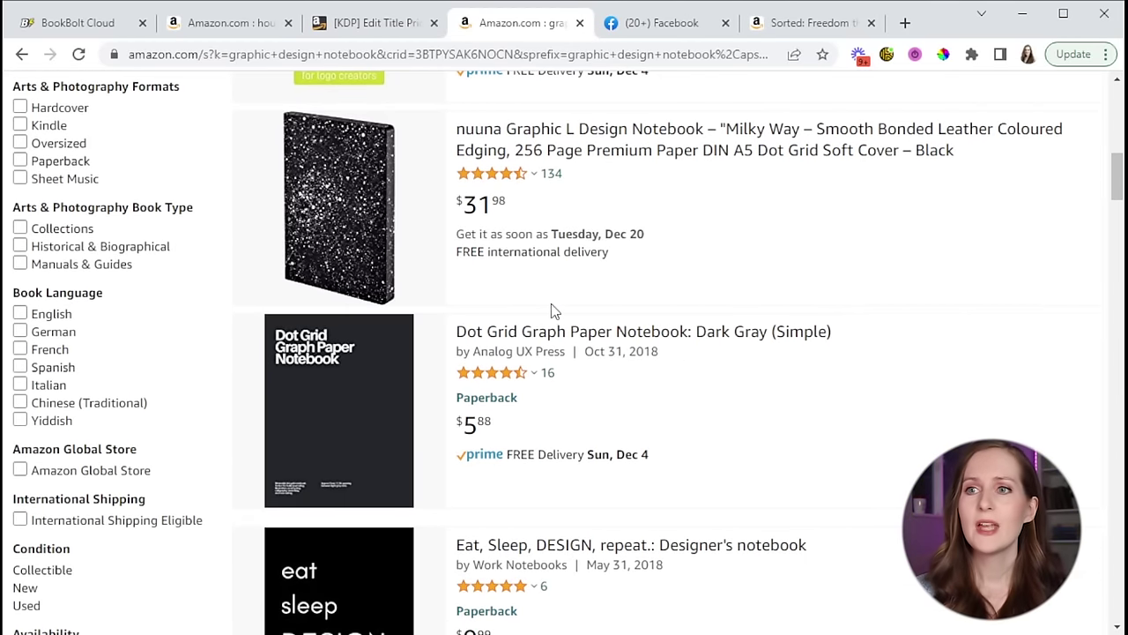
{"action": "scroll", "coordinate": [572, 310], "scroll_direction": "down", "scroll_amount": 4}
{"action": "scroll", "coordinate": [732, 330], "scroll_direction": "down", "scroll_amount": 3}
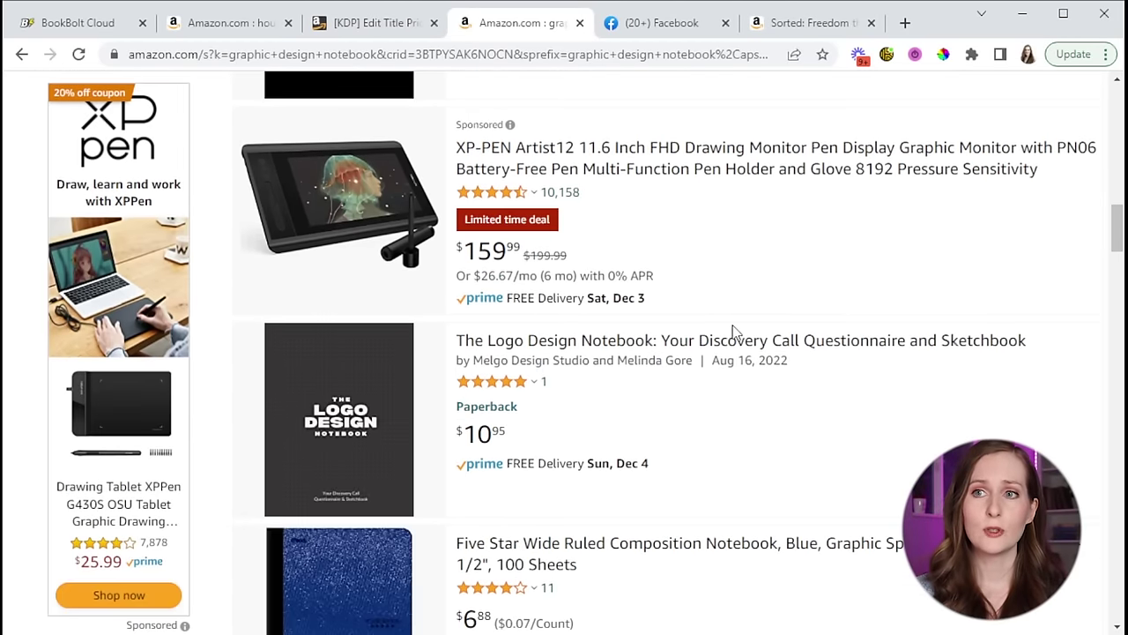
{"action": "scroll", "coordinate": [735, 331], "scroll_direction": "down", "scroll_amount": 1}
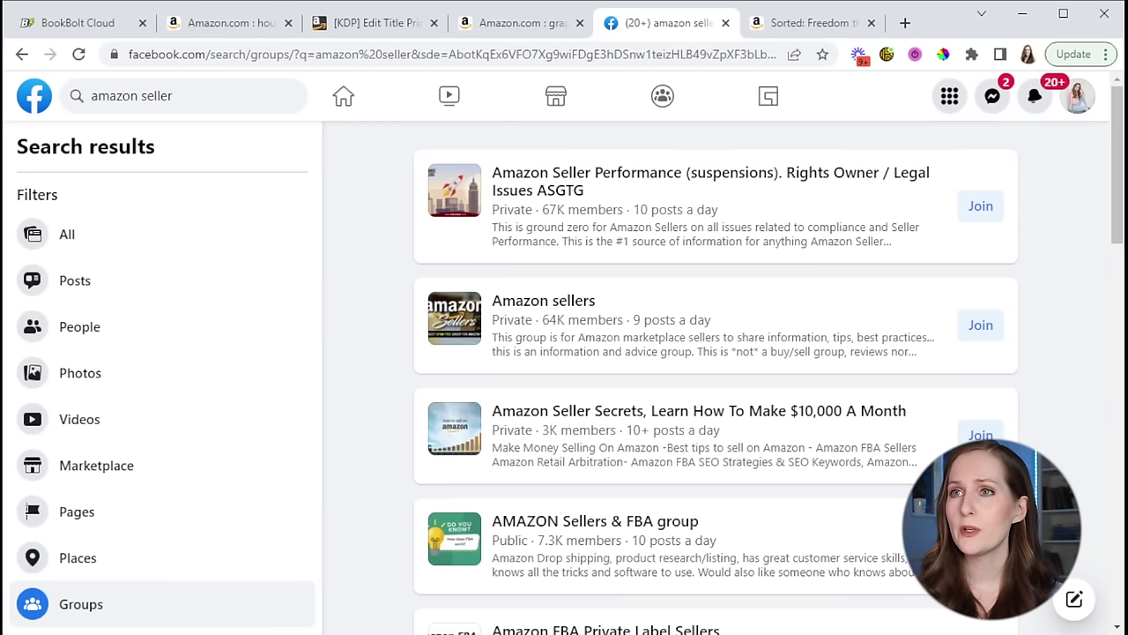
Scroll the Facebook 'amazon seller' groups, such as AMAZON Sellers & FBA Community (198K members).
{"action": "mouse_move", "coordinate": [679, 180]}
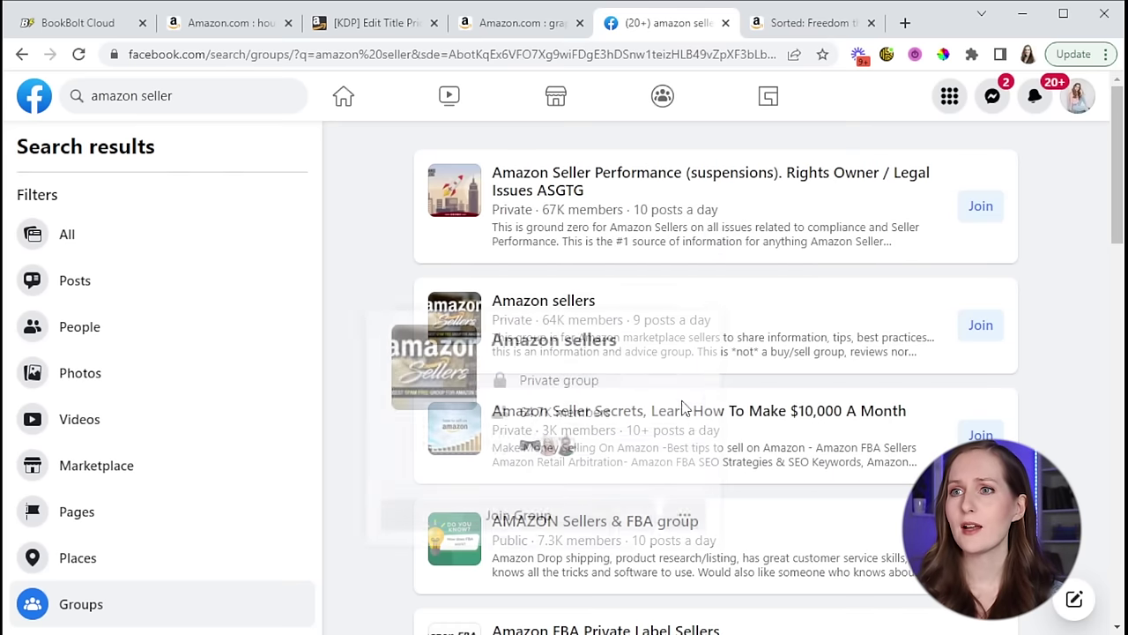
{"action": "scroll", "coordinate": [705, 431], "scroll_direction": "down", "scroll_amount": 3}
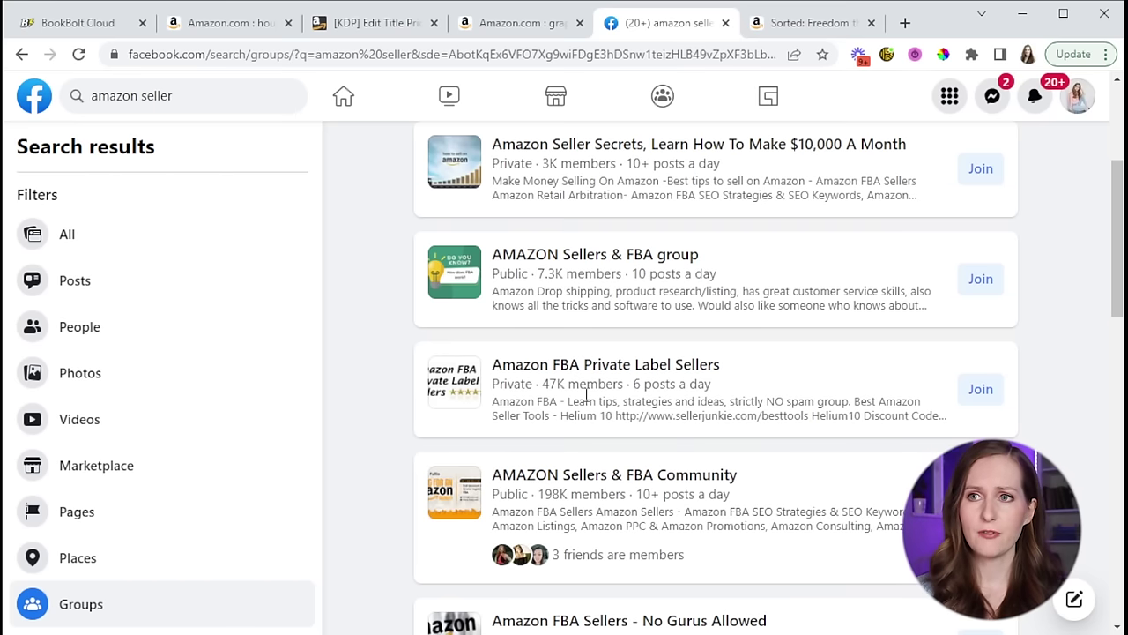
{"action": "scroll", "coordinate": [776, 377], "scroll_direction": "down", "scroll_amount": 1}
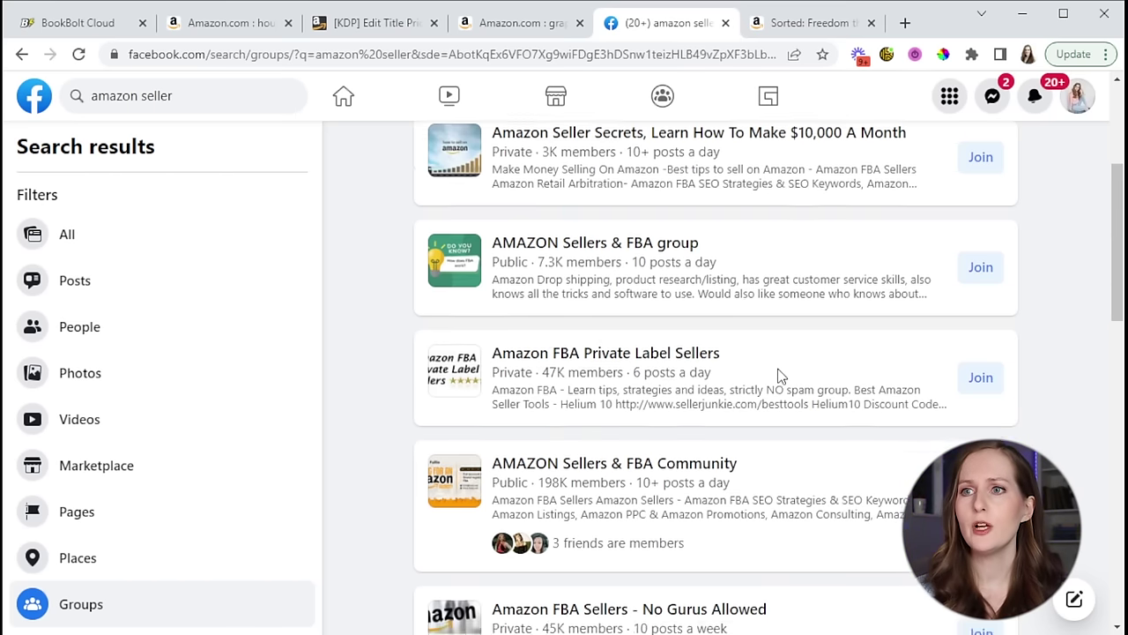
{"action": "scroll", "coordinate": [778, 376], "scroll_direction": "down", "scroll_amount": 3}
{"action": "scroll", "coordinate": [460, 500], "scroll_direction": "down", "scroll_amount": 2}
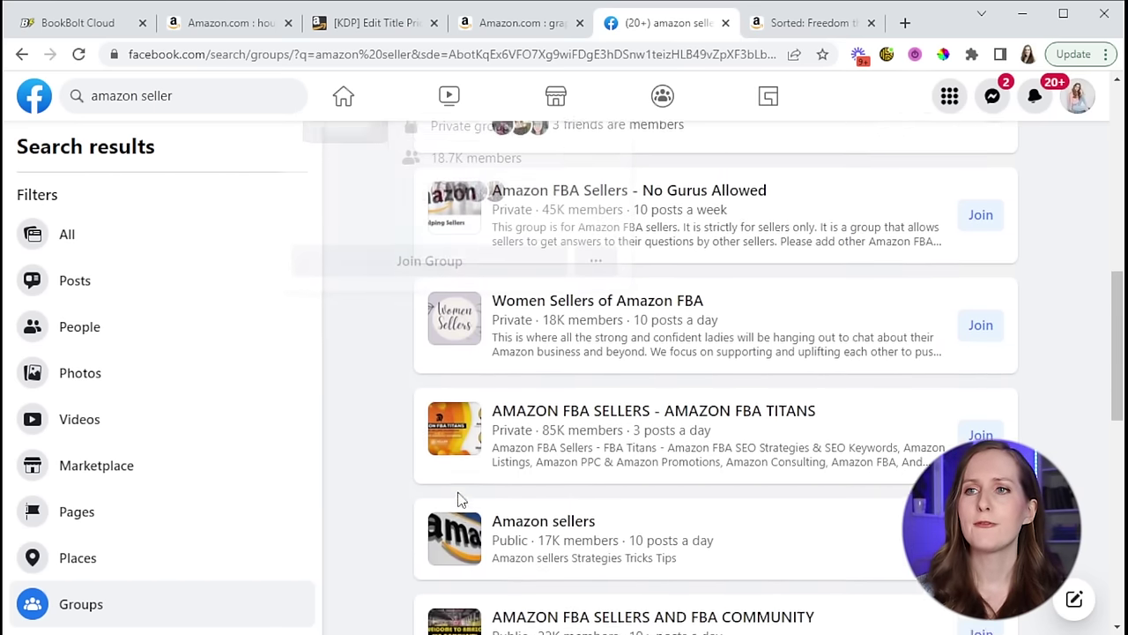
{"action": "scroll", "coordinate": [454, 507], "scroll_direction": "down", "scroll_amount": 3}
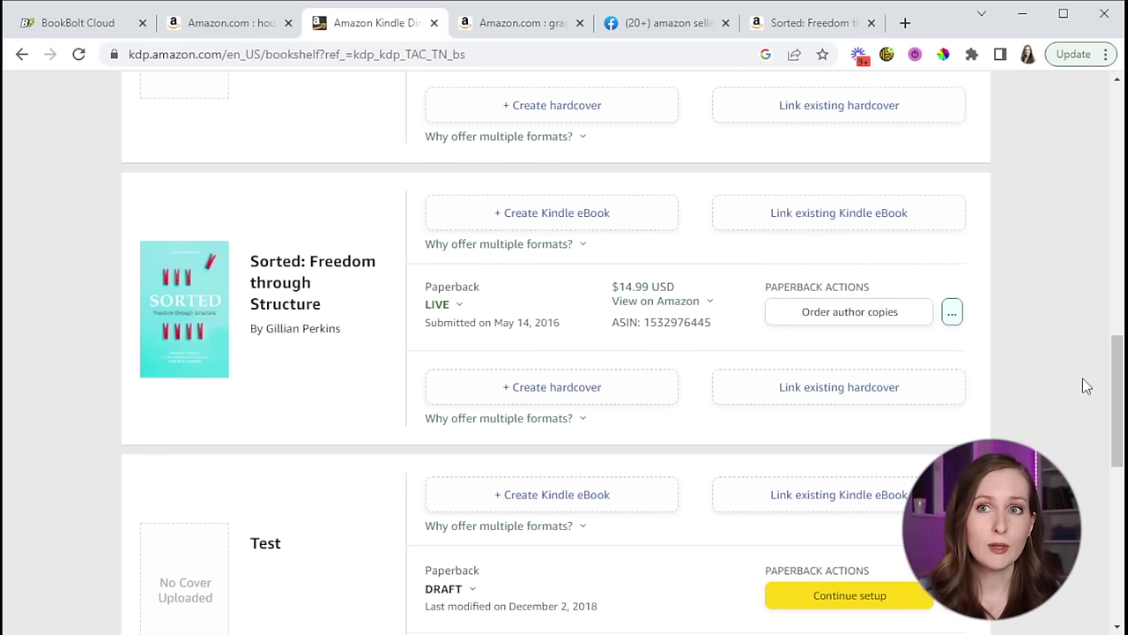
Choose Promote and Advertise from Sorted's Paperback Actions menu and browse the ad campaign options.
{"action": "left_click", "coordinate": [952, 312]}
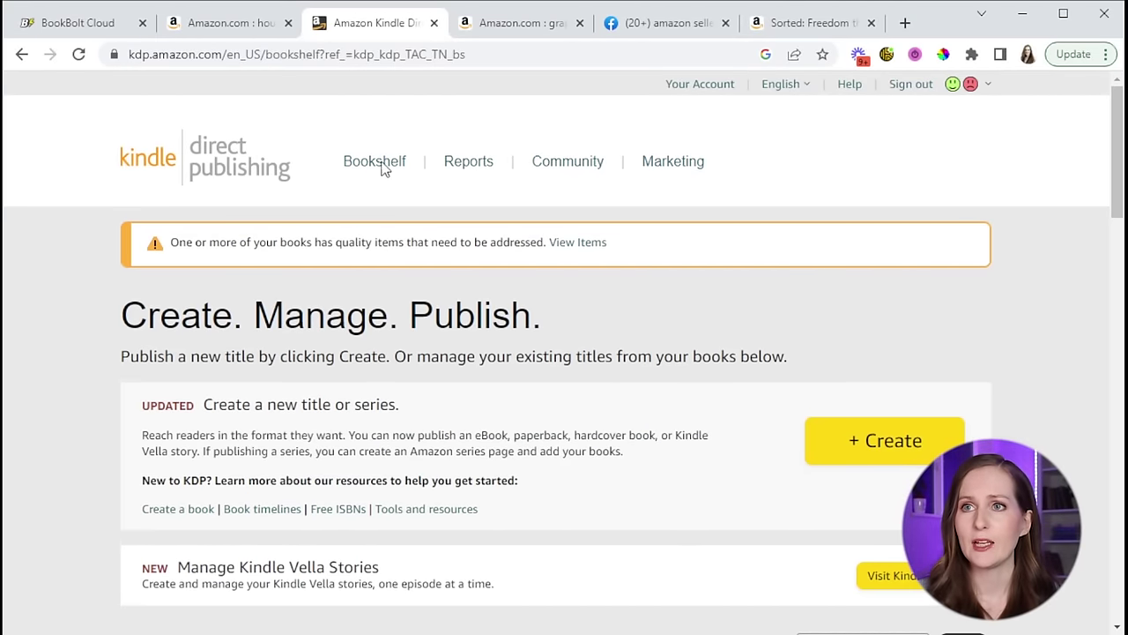
{"action": "scroll", "coordinate": [882, 397], "scroll_direction": "down", "scroll_amount": 7}
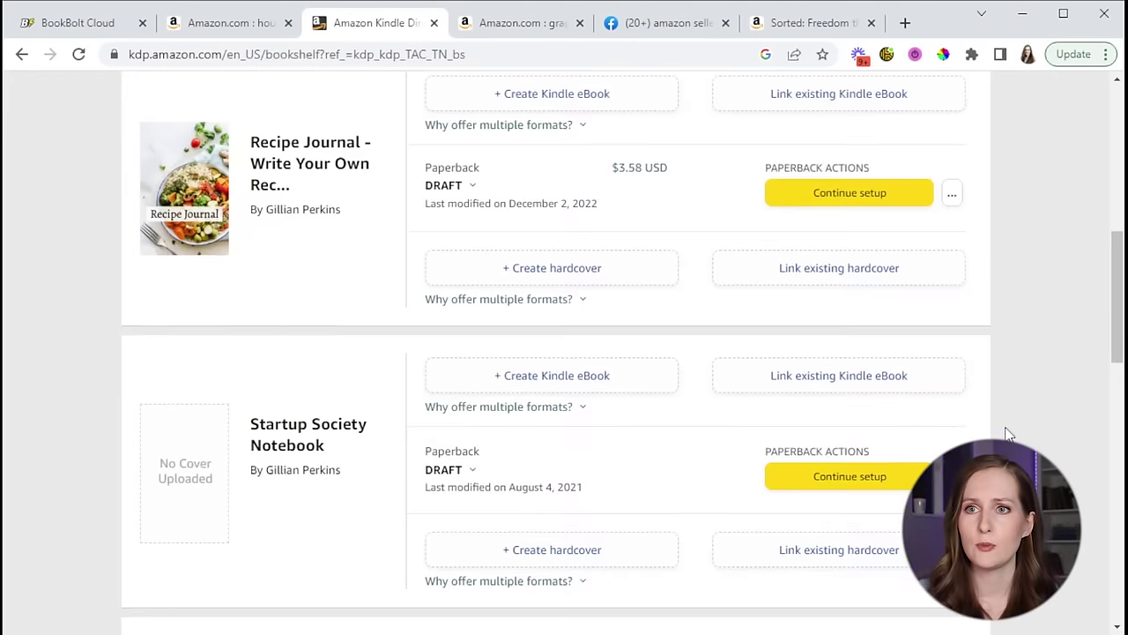
{"action": "scroll", "coordinate": [1010, 434], "scroll_direction": "down", "scroll_amount": 5}
{"action": "left_click", "coordinate": [954, 313]}
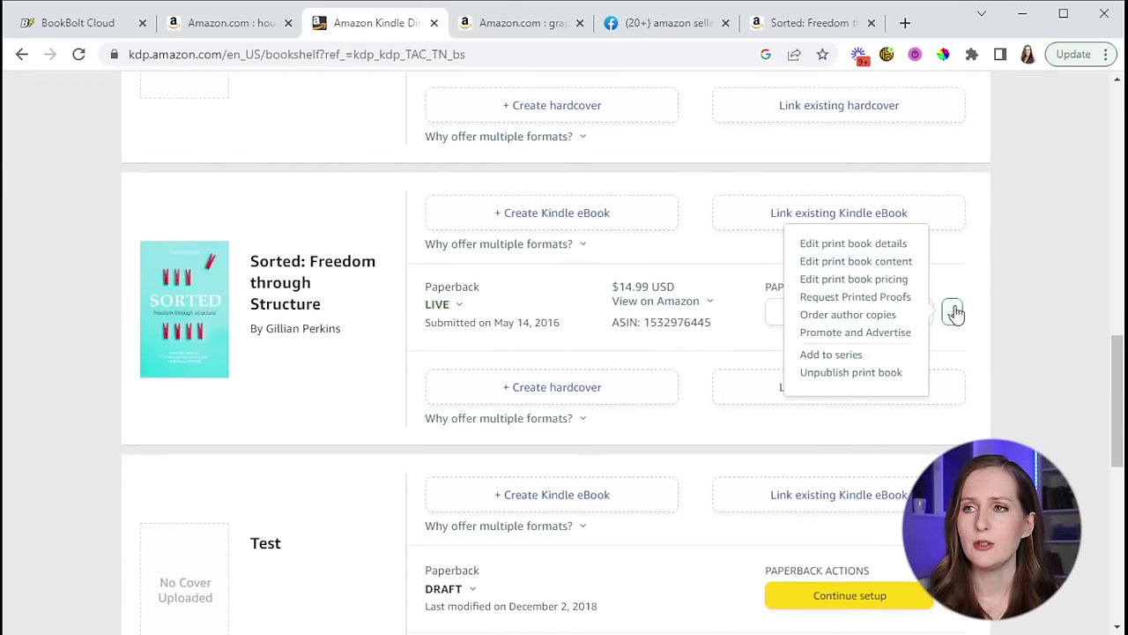
{"action": "left_click", "coordinate": [884, 333]}
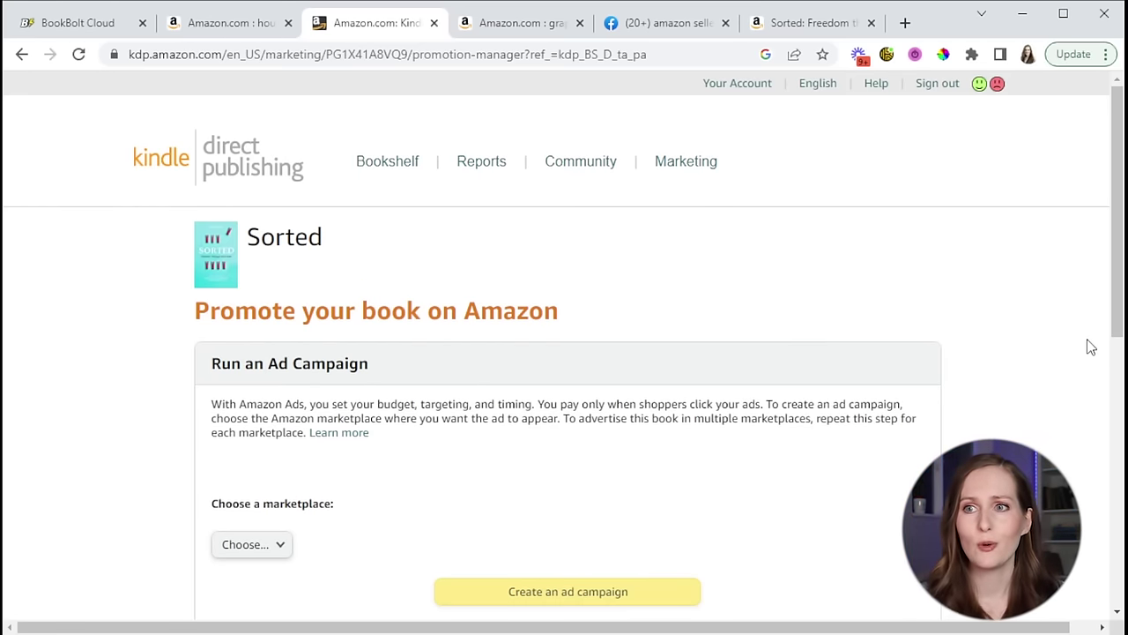
{"action": "scroll", "coordinate": [838, 411], "scroll_direction": "down", "scroll_amount": 3}
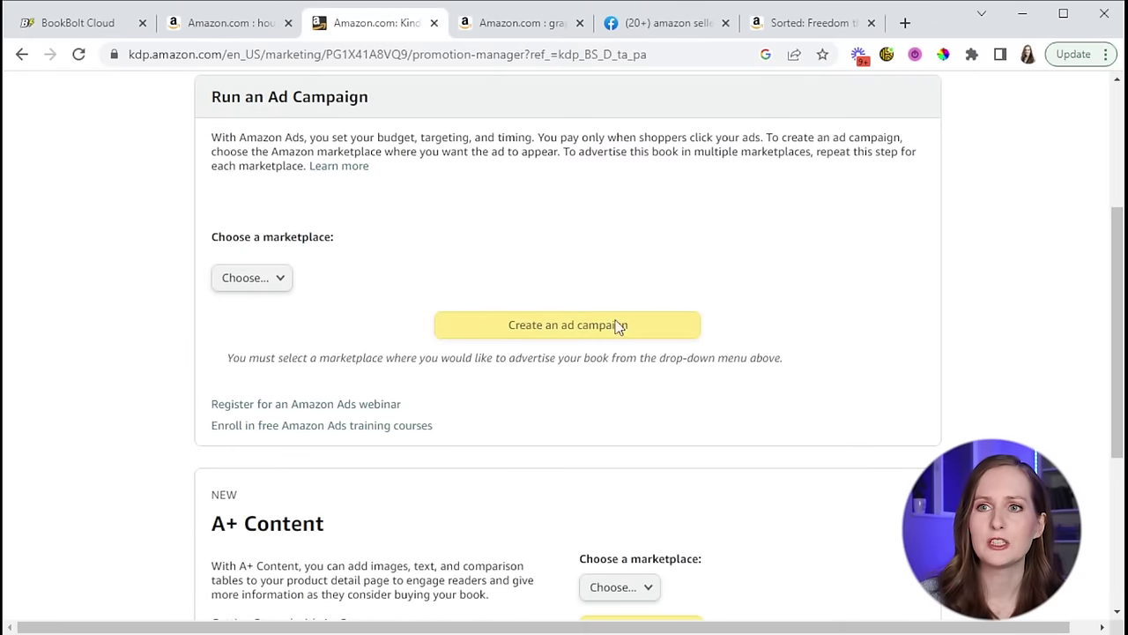
{"action": "scroll", "coordinate": [950, 364], "scroll_direction": "down", "scroll_amount": 3}
{"action": "scroll", "coordinate": [965, 370], "scroll_direction": "up", "scroll_amount": 4}
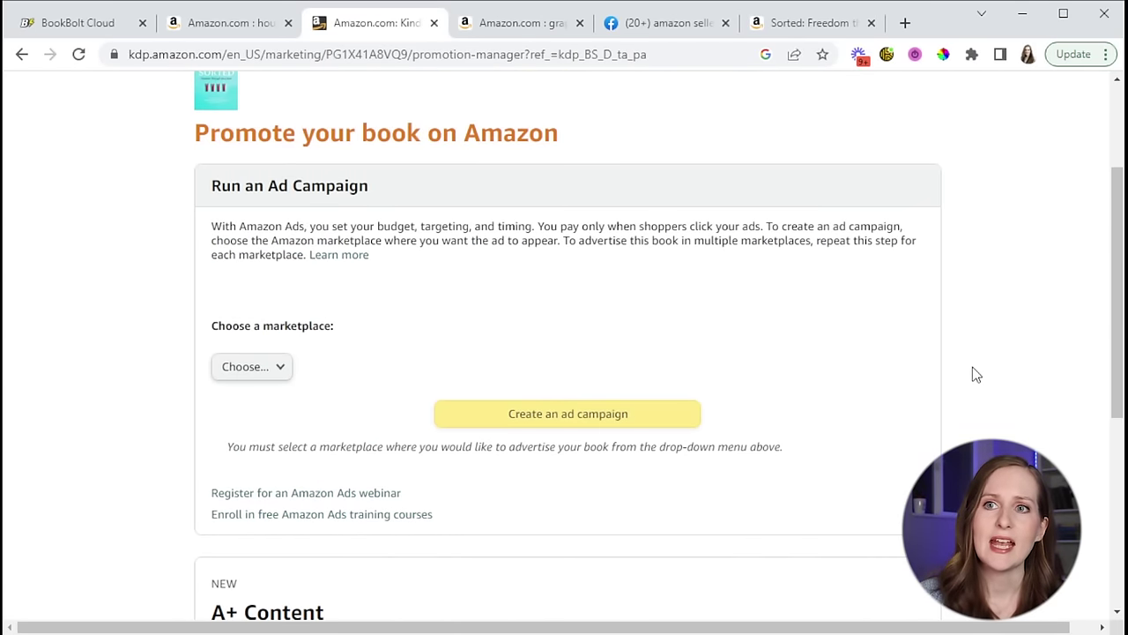